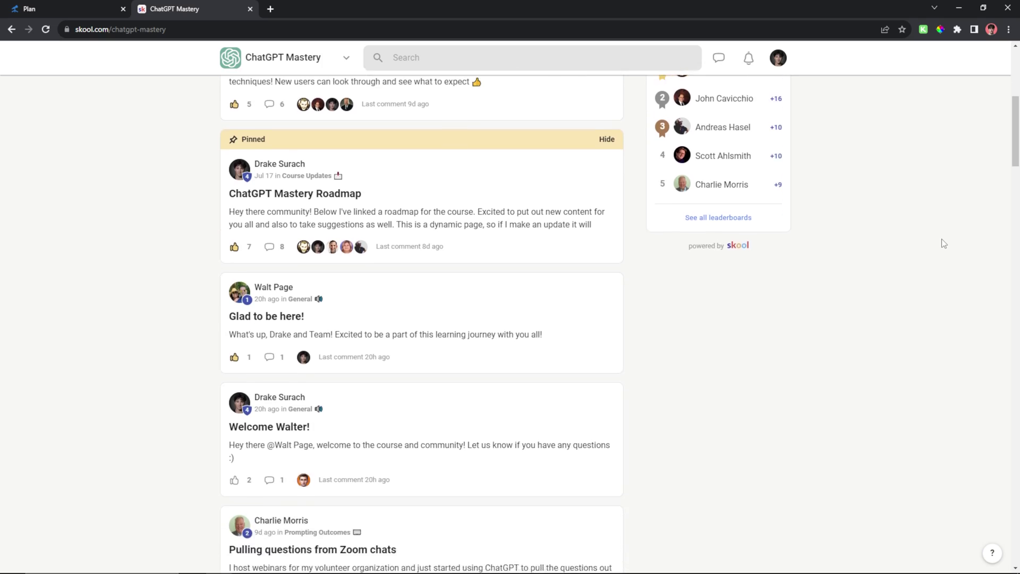
{"action": "scroll", "coordinate": [942, 238], "scroll_direction": "down", "scroll_amount": 4}
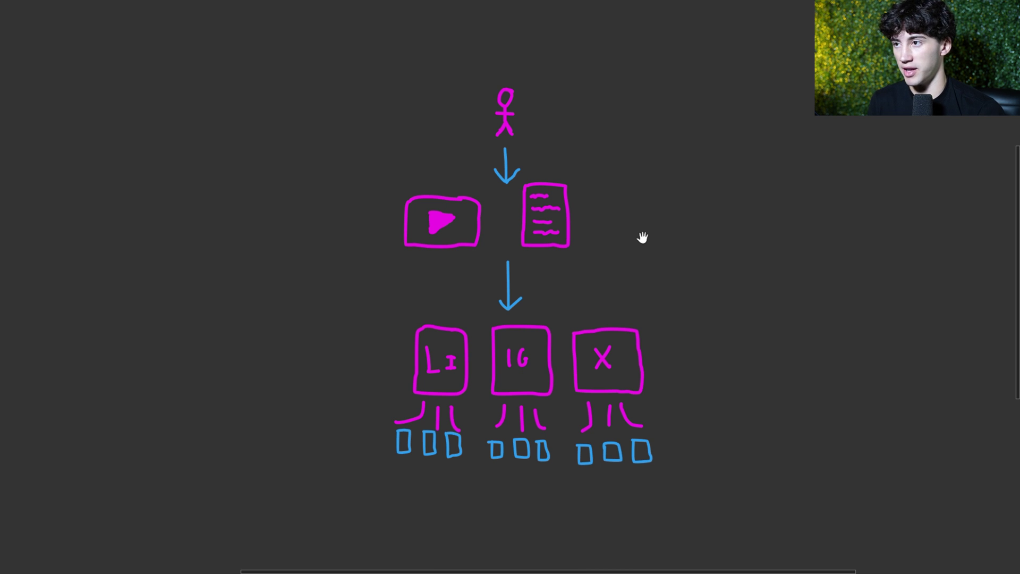
- Draw a white left-pointing arrow at the stick figure atop the content diagram
{"action": "mouse_move", "coordinate": [638, 237]}
{"action": "left_mouse_down"}
{"action": "mouse_move", "coordinate": [509, 243]}
{"action": "mouse_move", "coordinate": [547, 241]}
{"action": "left_mouse_up"}
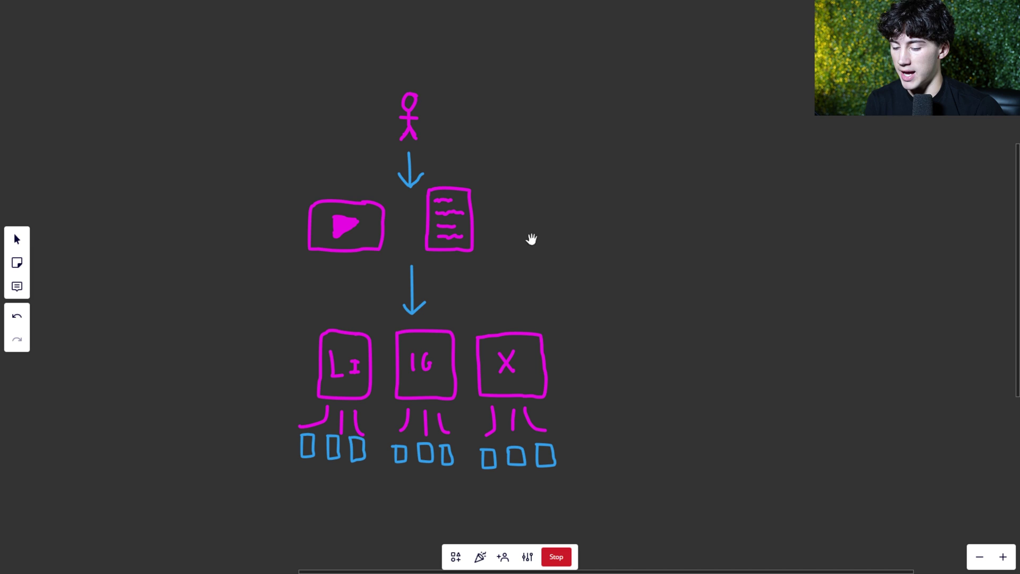
{"action": "key", "text": "p"}
{"action": "mouse_move", "coordinate": [534, 113]}
{"action": "left_mouse_down"}
{"action": "mouse_move", "coordinate": [452, 114]}
{"action": "mouse_move", "coordinate": [464, 104]}
{"action": "left_mouse_up"}
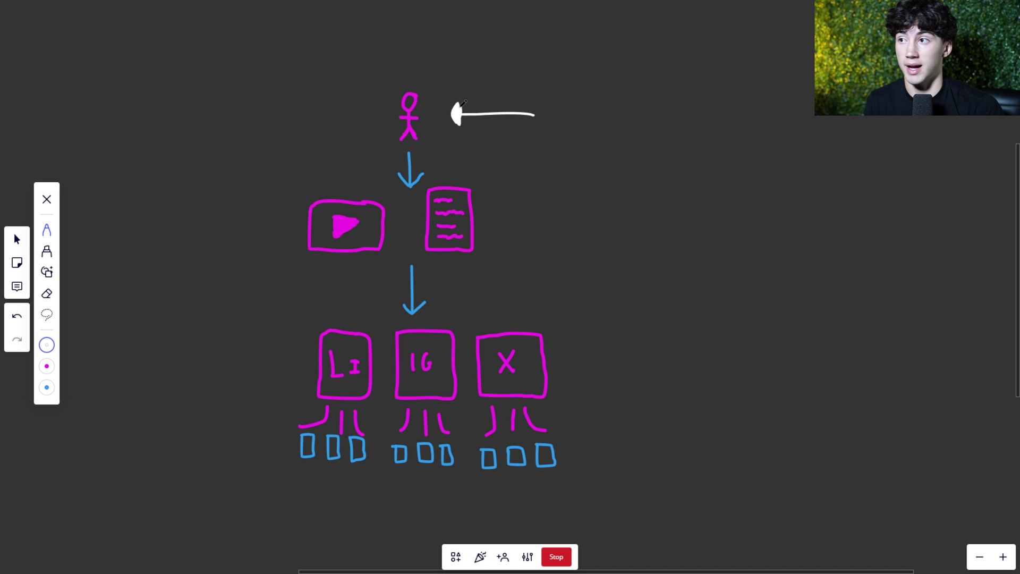
- Replace the rough arrowhead with a 'LONG Form' label and an arrow to the document icon
{"action": "key", "text": "ctrl+z"}
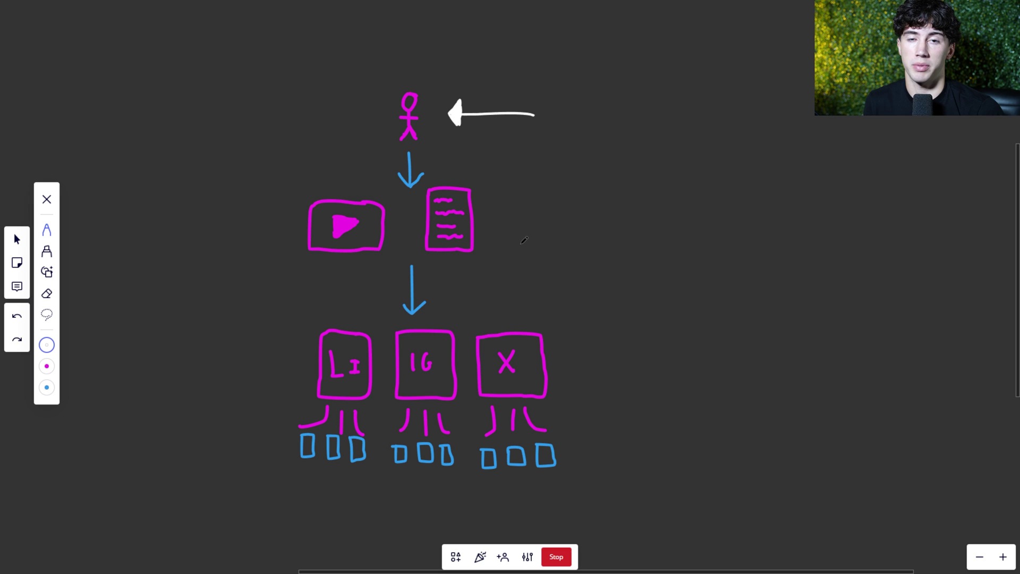
{"action": "mouse_move", "coordinate": [503, 212]}
{"action": "left_mouse_down"}
{"action": "mouse_move", "coordinate": [504, 227]}
{"action": "mouse_move", "coordinate": [539, 215]}
{"action": "mouse_move", "coordinate": [584, 227]}
{"action": "mouse_move", "coordinate": [597, 201]}
{"action": "mouse_move", "coordinate": [641, 219]}
{"action": "left_mouse_up"}
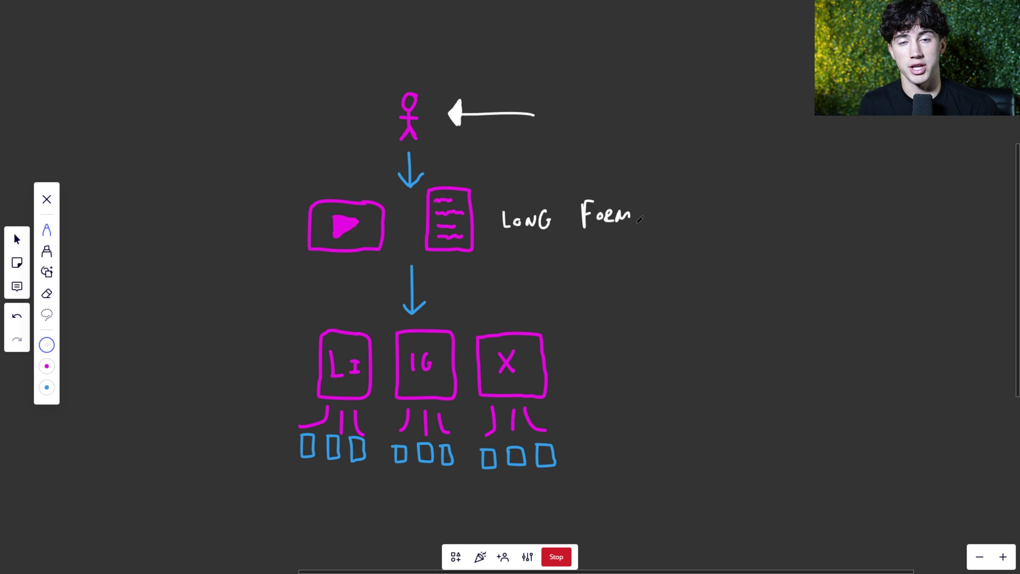
{"action": "mouse_move", "coordinate": [574, 169]}
{"action": "left_mouse_down"}
{"action": "mouse_move", "coordinate": [505, 173]}
{"action": "mouse_move", "coordinate": [492, 189]}
{"action": "mouse_move", "coordinate": [500, 187]}
{"action": "left_mouse_up"}
{"action": "scroll", "coordinate": [573, 184], "scroll_direction": "up", "scroll_amount": 3}
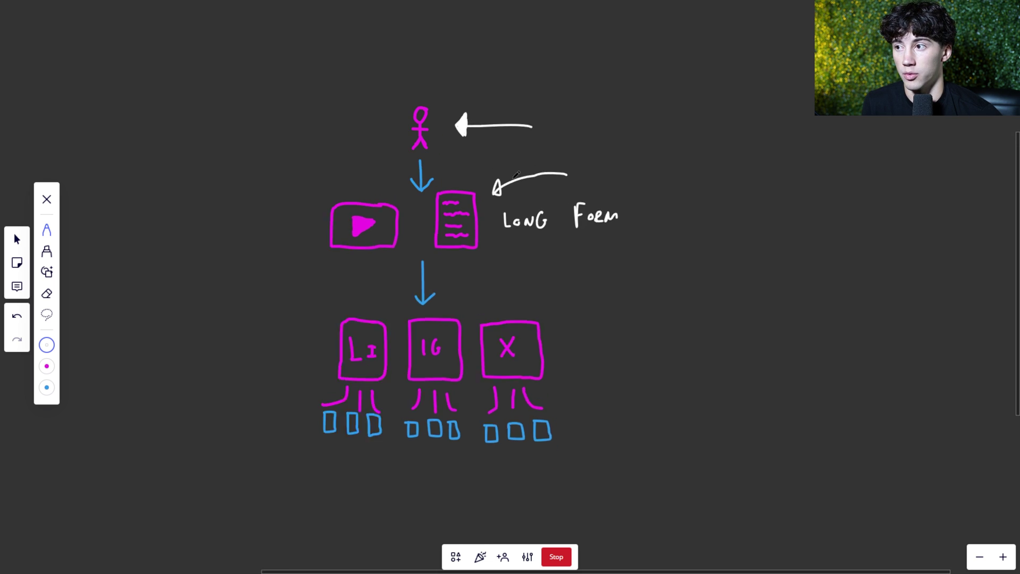
- Pan the board up to recentre the diagram on the platform boxes
{"action": "key", "text": "v"}
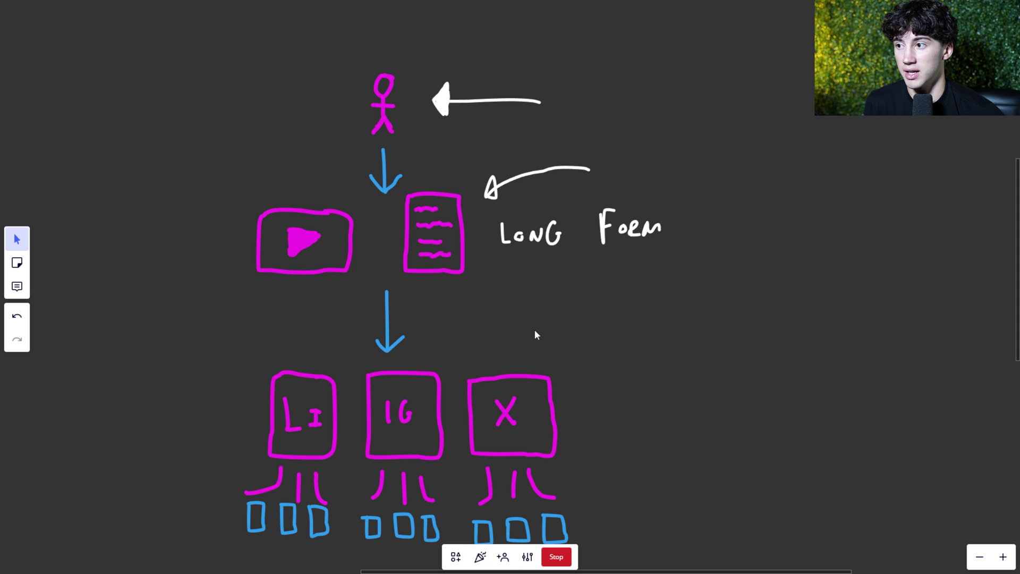
{"action": "left_click_drag", "start_coordinate": [519, 293], "coordinate": [529, 198]}
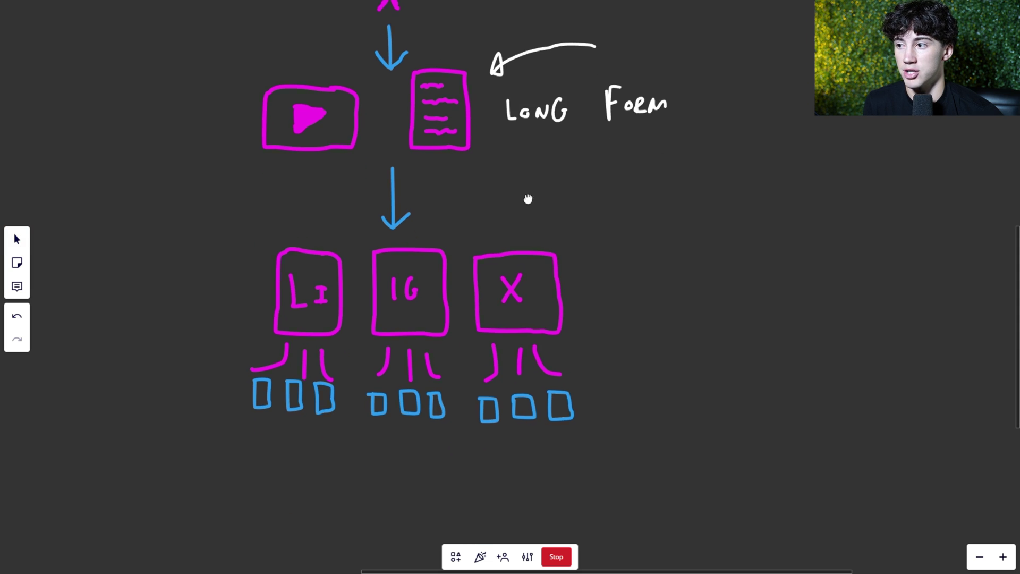
{"action": "left_click_drag", "start_coordinate": [392, 266], "coordinate": [524, 197]}
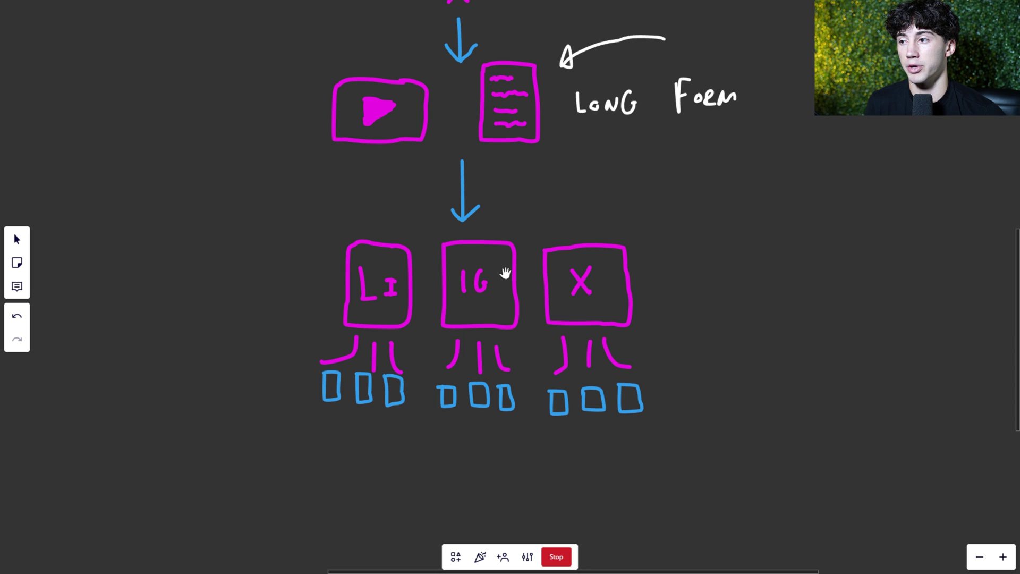
{"action": "left_click_drag", "start_coordinate": [671, 295], "coordinate": [657, 337]}
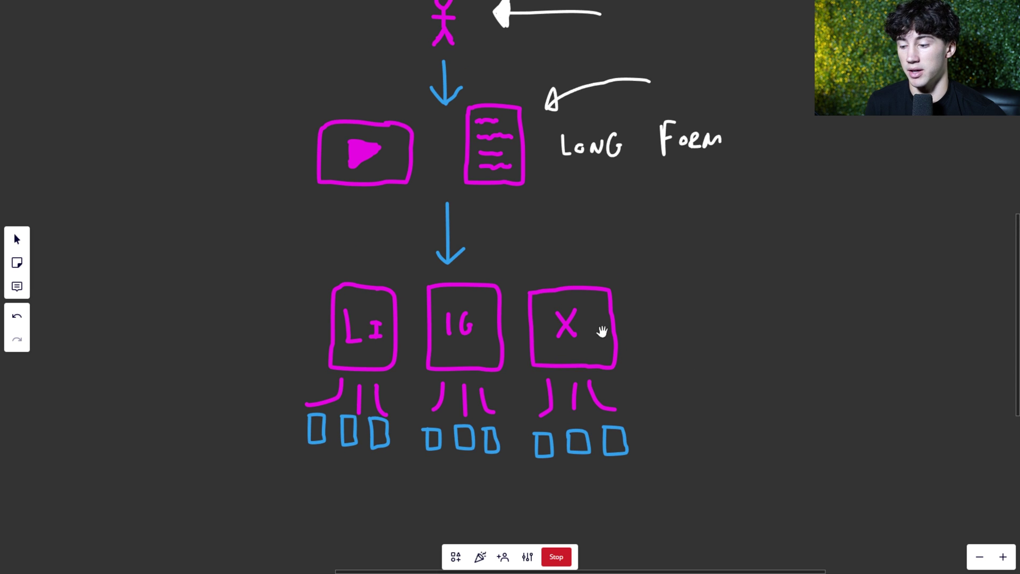
{"action": "key", "text": "p"}
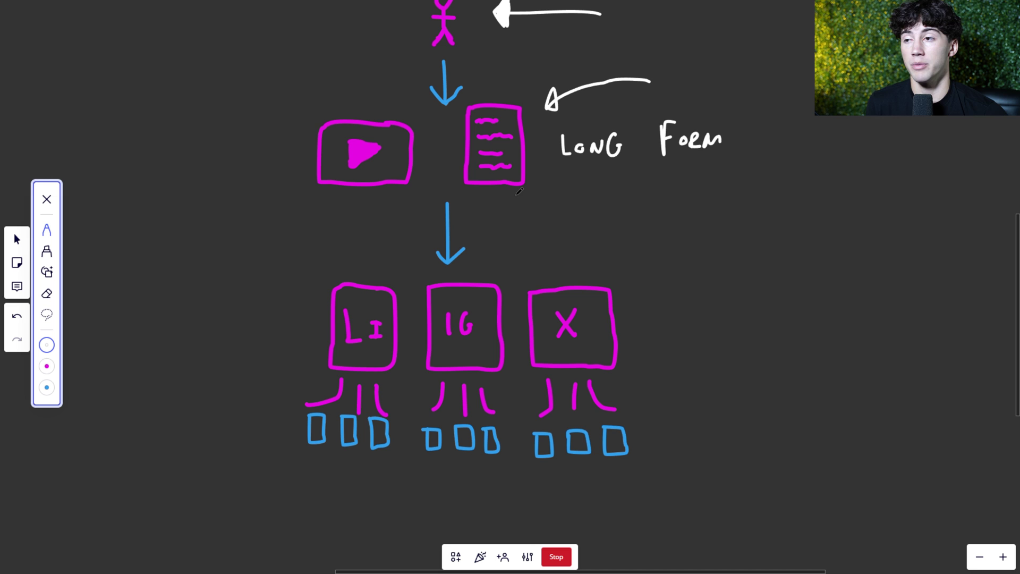
- Draw arrows from the video and document down to the platform boxes and tick the post boxes
{"action": "mouse_move", "coordinate": [516, 195]}
{"action": "left_mouse_down"}
{"action": "mouse_move", "coordinate": [541, 247]}
{"action": "mouse_move", "coordinate": [555, 241]}
{"action": "mouse_move", "coordinate": [539, 247]}
{"action": "left_mouse_up"}
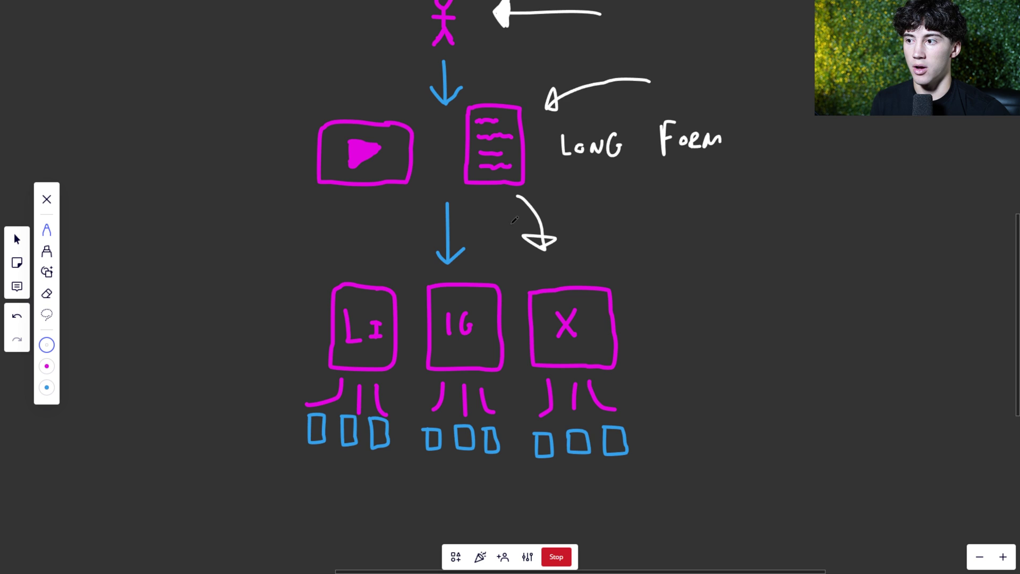
{"action": "scroll", "coordinate": [518, 276], "scroll_direction": "down", "scroll_amount": 1}
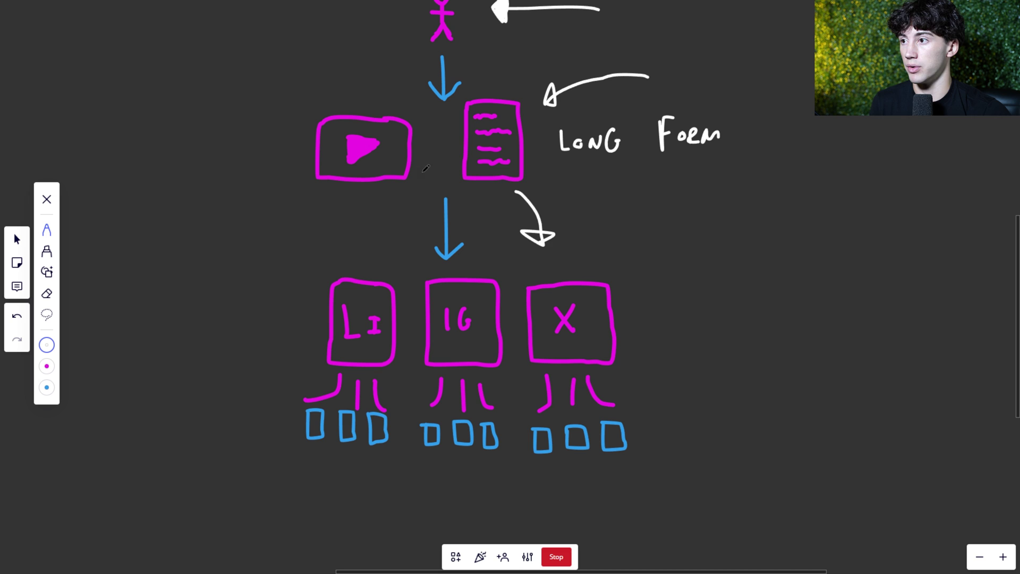
{"action": "mouse_move", "coordinate": [388, 193]}
{"action": "left_mouse_down"}
{"action": "mouse_move", "coordinate": [383, 244]}
{"action": "mouse_move", "coordinate": [394, 237]}
{"action": "left_mouse_up"}
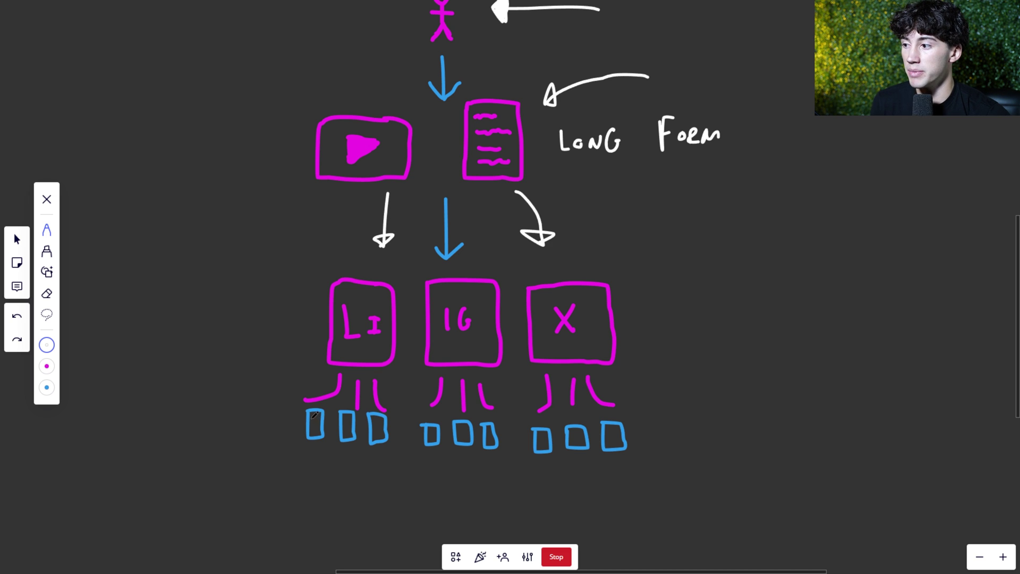
{"action": "mouse_move", "coordinate": [310, 419]}
{"action": "left_mouse_down"}
{"action": "mouse_move", "coordinate": [334, 408]}
{"action": "mouse_move", "coordinate": [503, 425]}
{"action": "mouse_move", "coordinate": [562, 416]}
{"action": "mouse_move", "coordinate": [580, 432]}
{"action": "mouse_move", "coordinate": [638, 417]}
{"action": "left_mouse_up"}
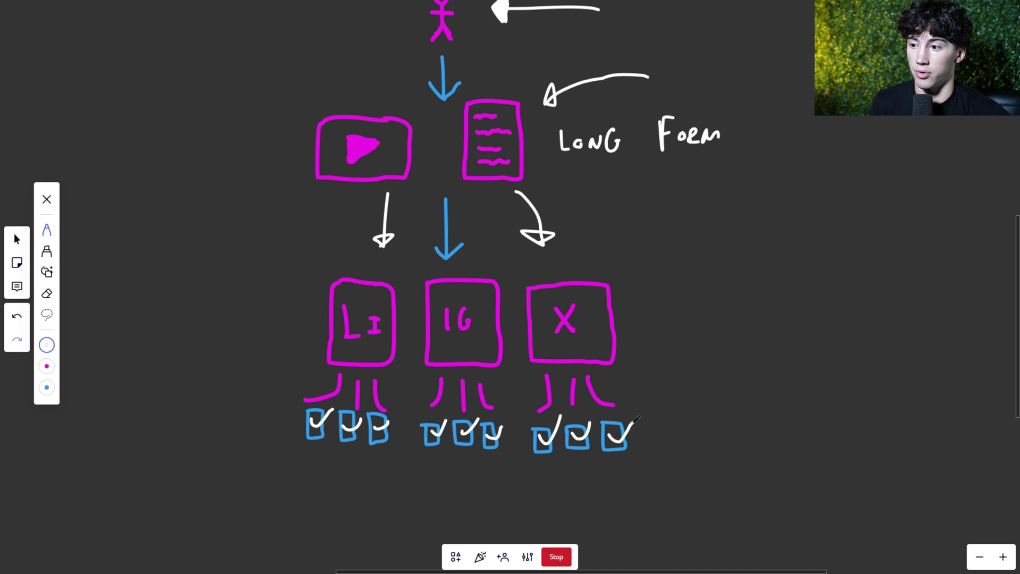
- Write the counts 1, ?, 3 and 3 under the platforms and link them with curves
{"action": "left_click_drag", "start_coordinate": [291, 136], "coordinate": [289, 151]}
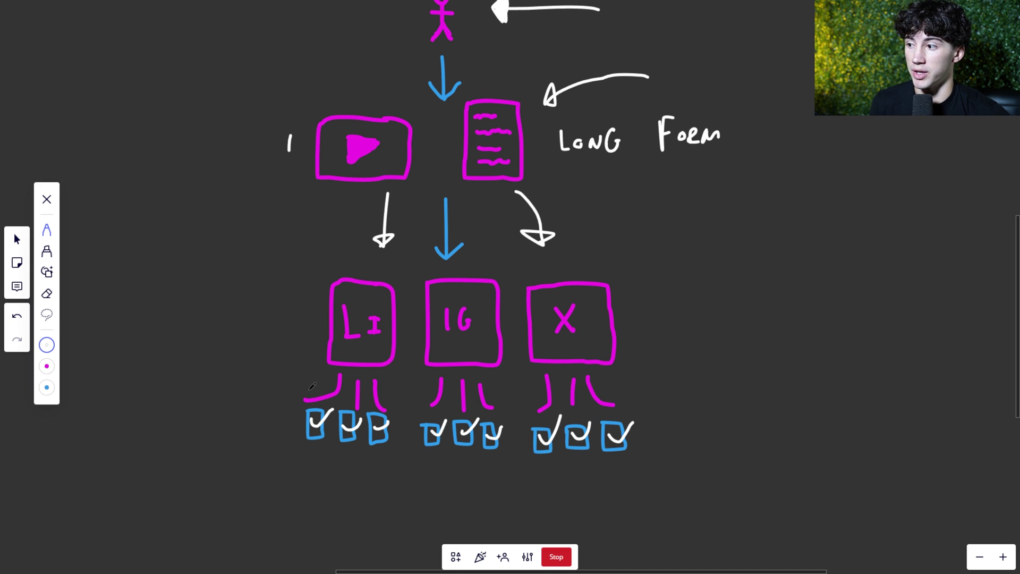
{"action": "left_click_drag", "start_coordinate": [342, 466], "coordinate": [345, 487]}
{"action": "left_click_drag", "start_coordinate": [453, 458], "coordinate": [457, 486]}
{"action": "mouse_move", "coordinate": [562, 462]}
{"action": "left_mouse_down"}
{"action": "mouse_move", "coordinate": [565, 486]}
{"action": "mouse_move", "coordinate": [500, 469]}
{"action": "left_mouse_up"}
{"action": "mouse_move", "coordinate": [423, 461]}
{"action": "left_mouse_down"}
{"action": "mouse_move", "coordinate": [392, 467]}
{"action": "mouse_move", "coordinate": [382, 457]}
{"action": "left_mouse_up"}
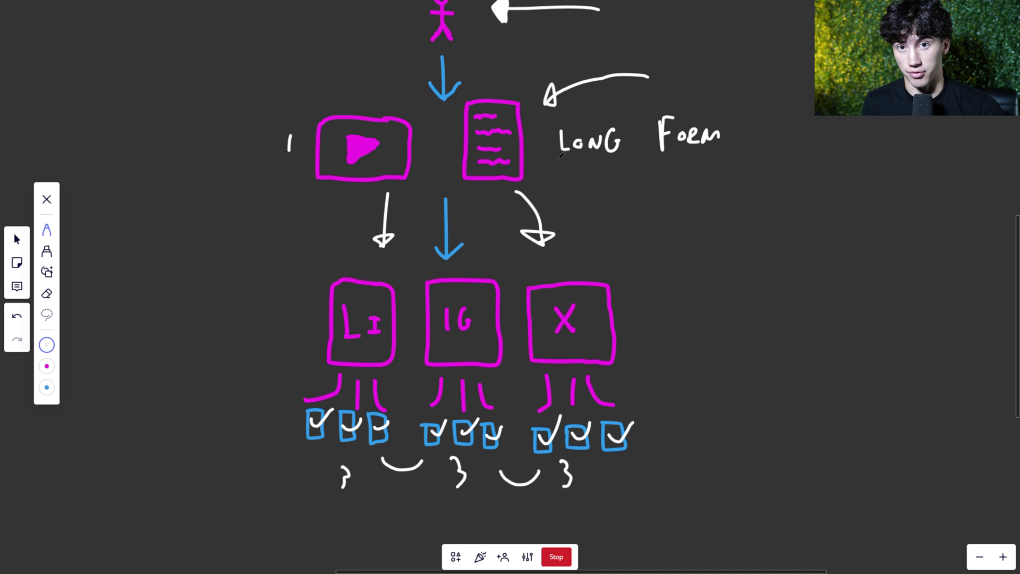
{"action": "scroll", "coordinate": [445, 164], "scroll_direction": "up", "scroll_amount": 1}
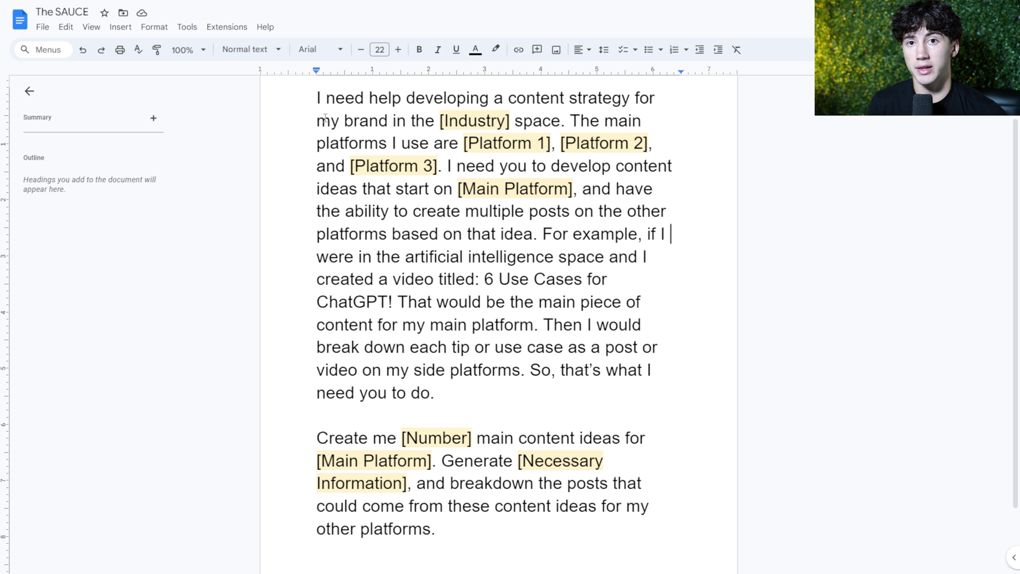
{"action": "left_click_drag", "start_coordinate": [315, 97], "coordinate": [350, 90]}
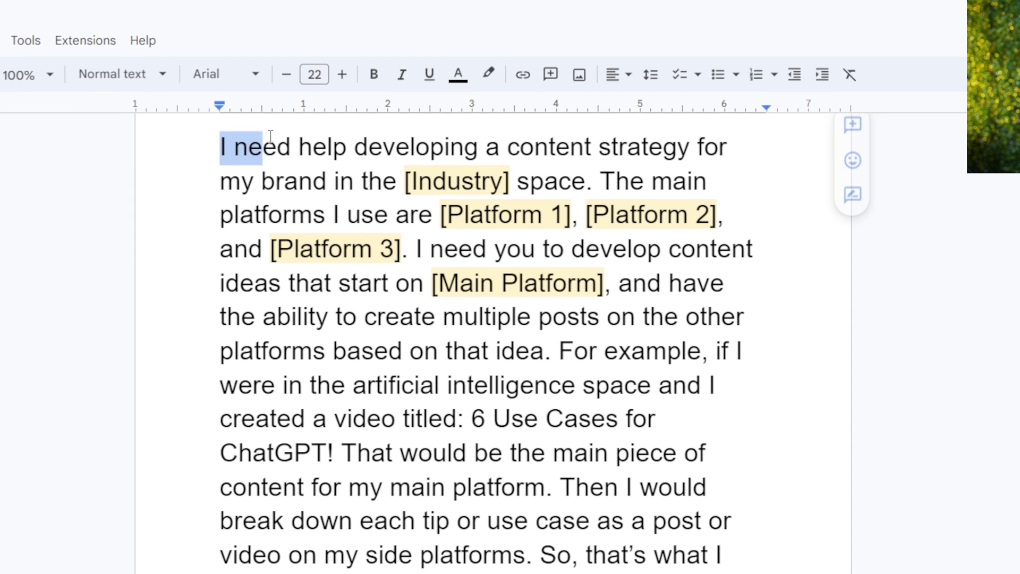
{"action": "left_click_drag", "start_coordinate": [271, 136], "coordinate": [721, 143]}
{"action": "left_click_drag", "start_coordinate": [221, 181], "coordinate": [611, 201]}
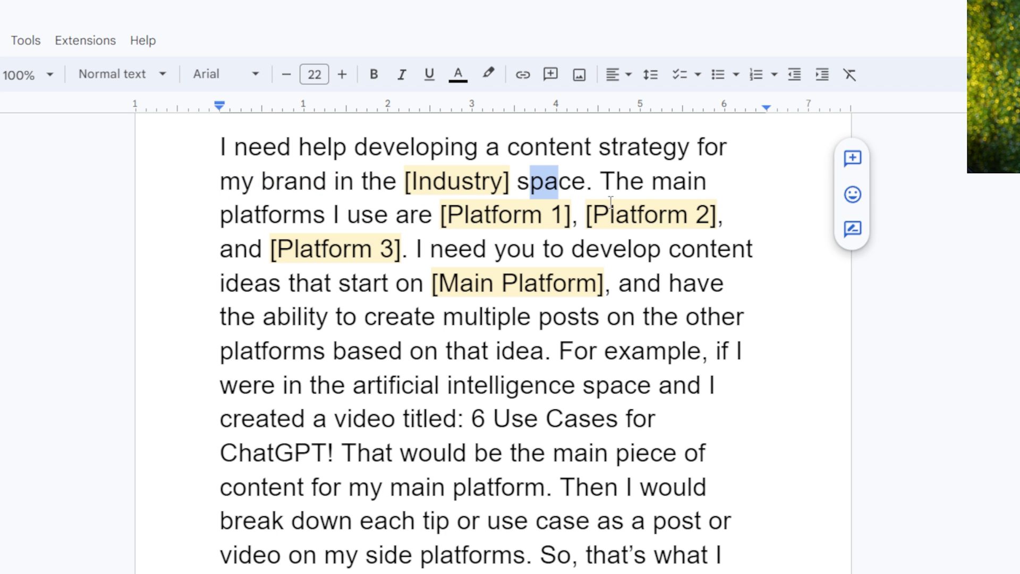
{"action": "left_click", "coordinate": [646, 214]}
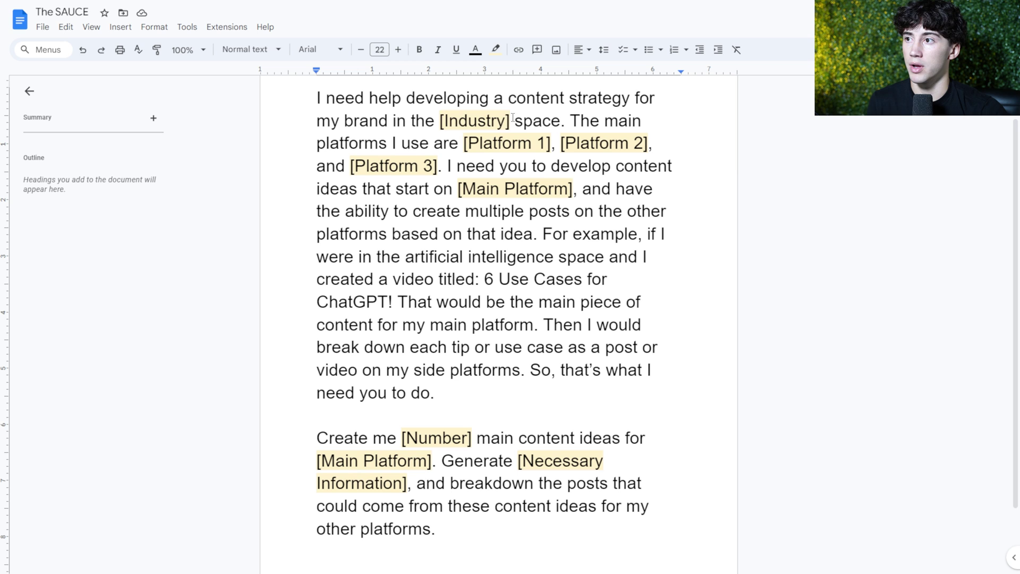
{"action": "left_click_drag", "start_coordinate": [513, 122], "coordinate": [441, 123]}
{"action": "left_click", "coordinate": [511, 143]}
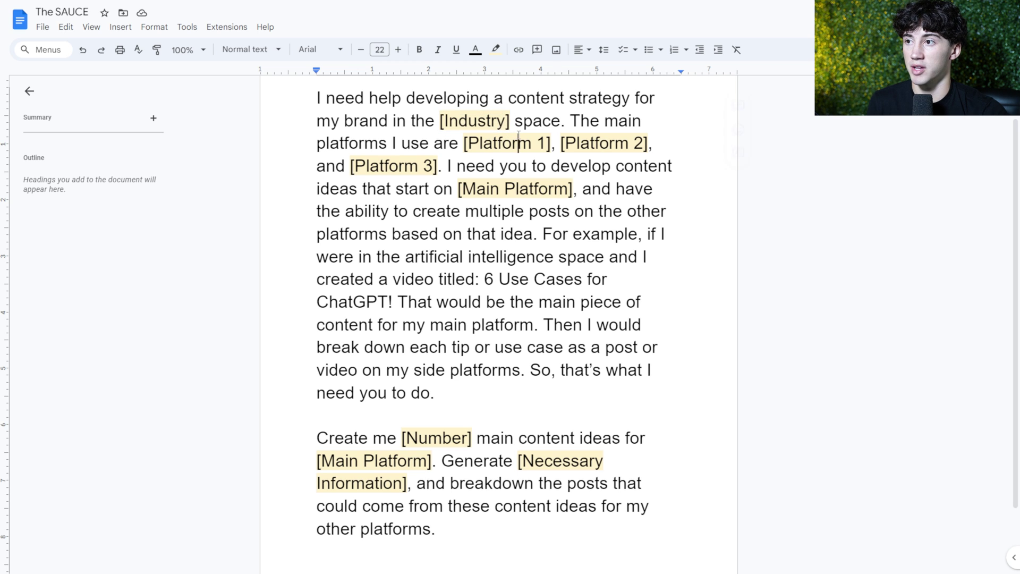
{"action": "left_click_drag", "start_coordinate": [562, 121], "coordinate": [640, 98]}
{"action": "left_click_drag", "start_coordinate": [326, 143], "coordinate": [630, 143]}
{"action": "left_click_drag", "start_coordinate": [348, 172], "coordinate": [431, 168]}
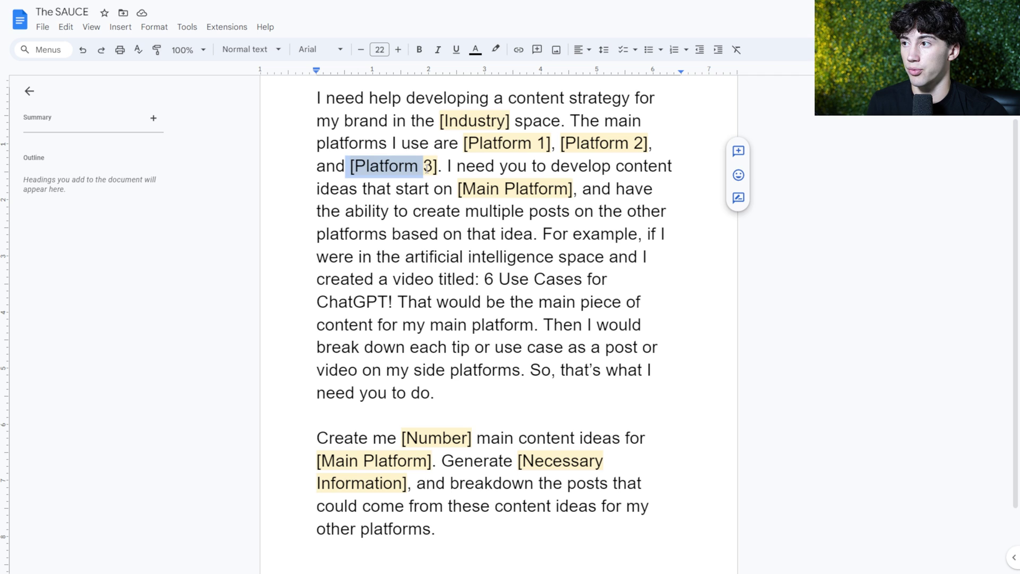
{"action": "left_click", "coordinate": [440, 169]}
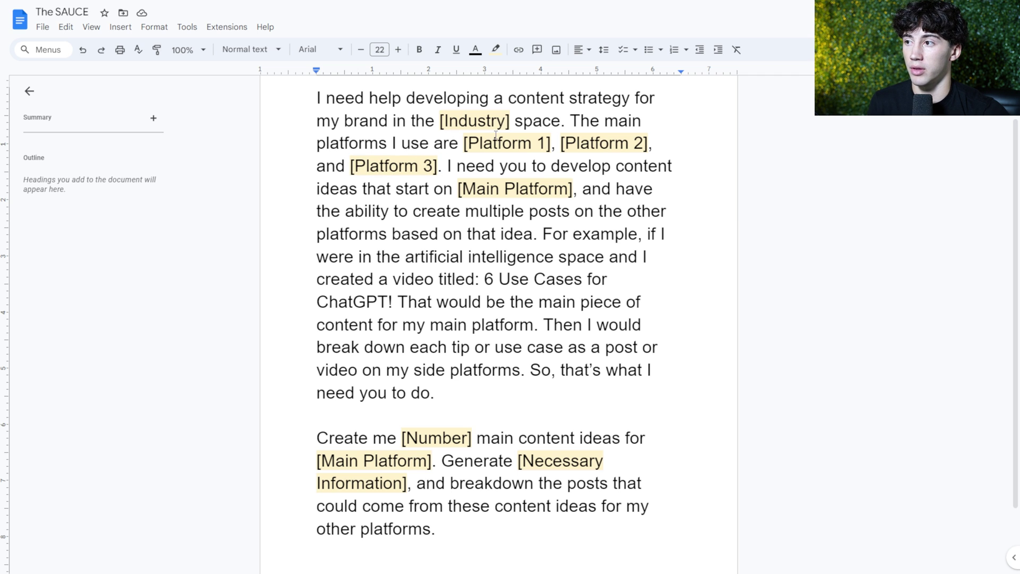
{"action": "left_click_drag", "start_coordinate": [552, 137], "coordinate": [579, 154]}
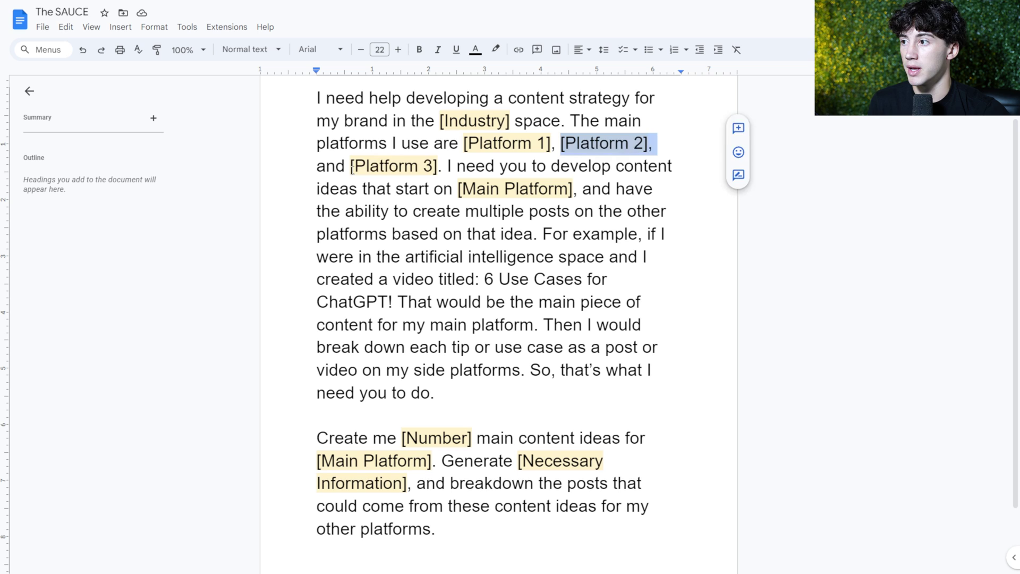
{"action": "left_click_drag", "start_coordinate": [352, 169], "coordinate": [574, 191]}
{"action": "left_click", "coordinate": [495, 169]}
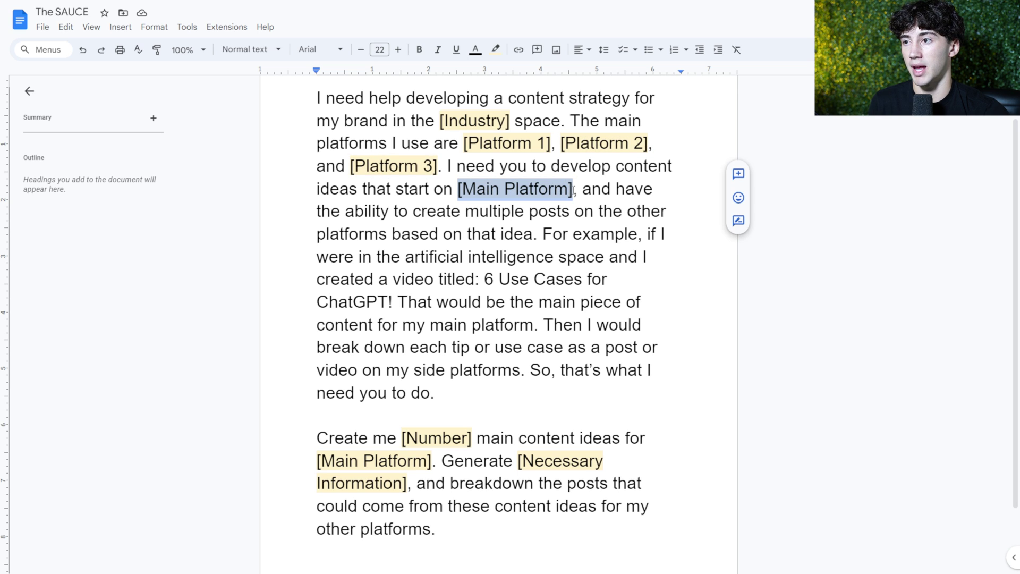
{"action": "left_click", "coordinate": [573, 190]}
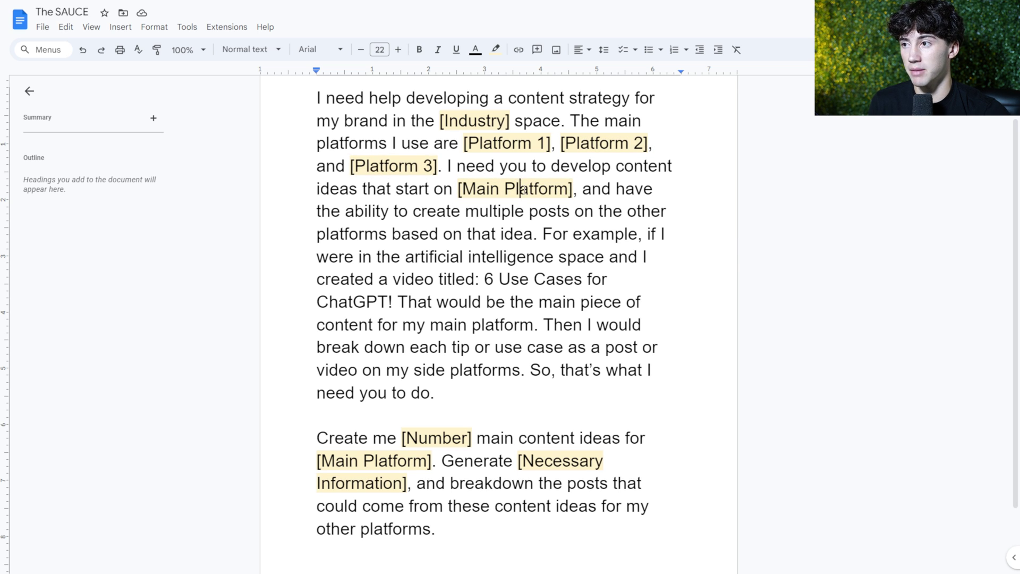
{"action": "left_click_drag", "start_coordinate": [464, 142], "coordinate": [650, 142]}
{"action": "left_click", "coordinate": [470, 142]}
{"action": "left_click_drag", "start_coordinate": [469, 143], "coordinate": [647, 143]}
{"action": "left_click_drag", "start_coordinate": [366, 165], "coordinate": [574, 191]}
{"action": "left_click", "coordinate": [423, 192]}
{"action": "left_click", "coordinate": [554, 219]}
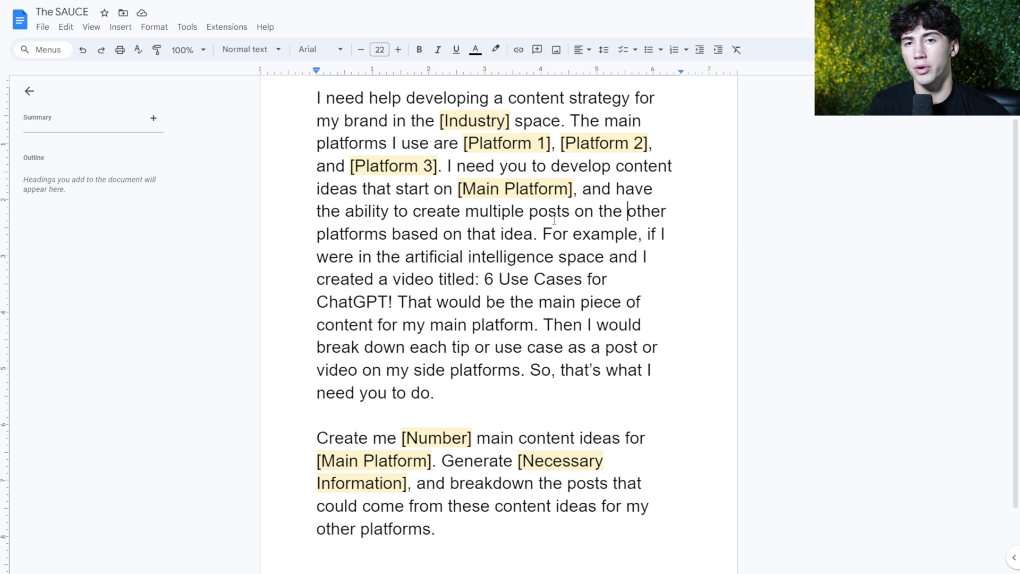
{"action": "left_click_drag", "start_coordinate": [460, 143], "coordinate": [537, 157]}
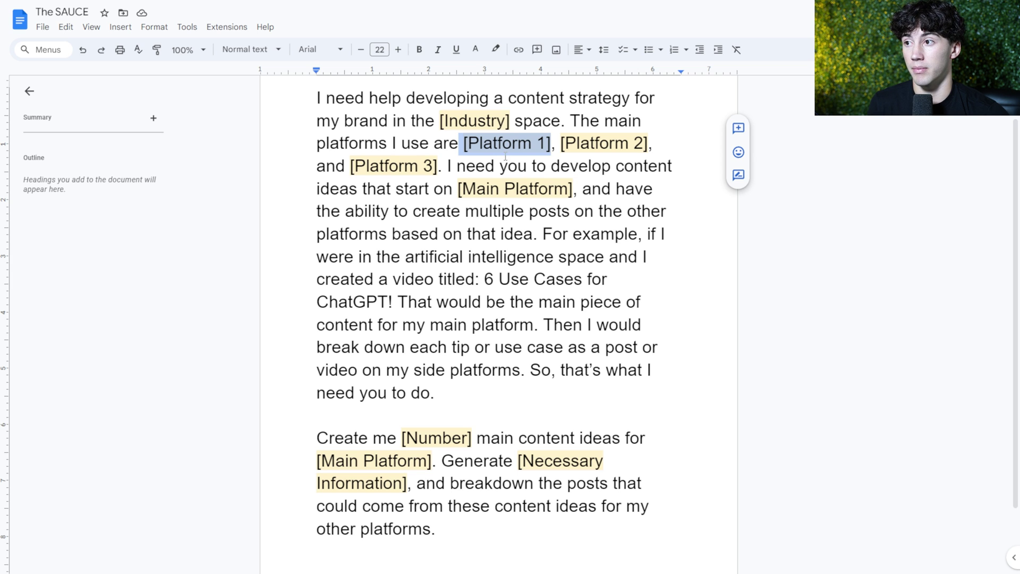
{"action": "left_click_drag", "start_coordinate": [455, 187], "coordinate": [573, 188]}
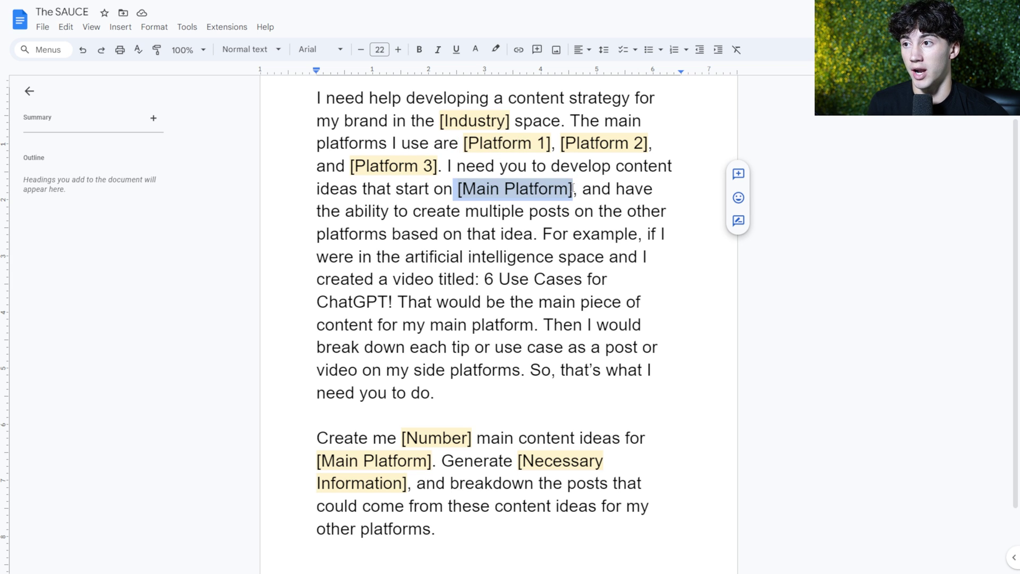
{"action": "left_click", "coordinate": [612, 191]}
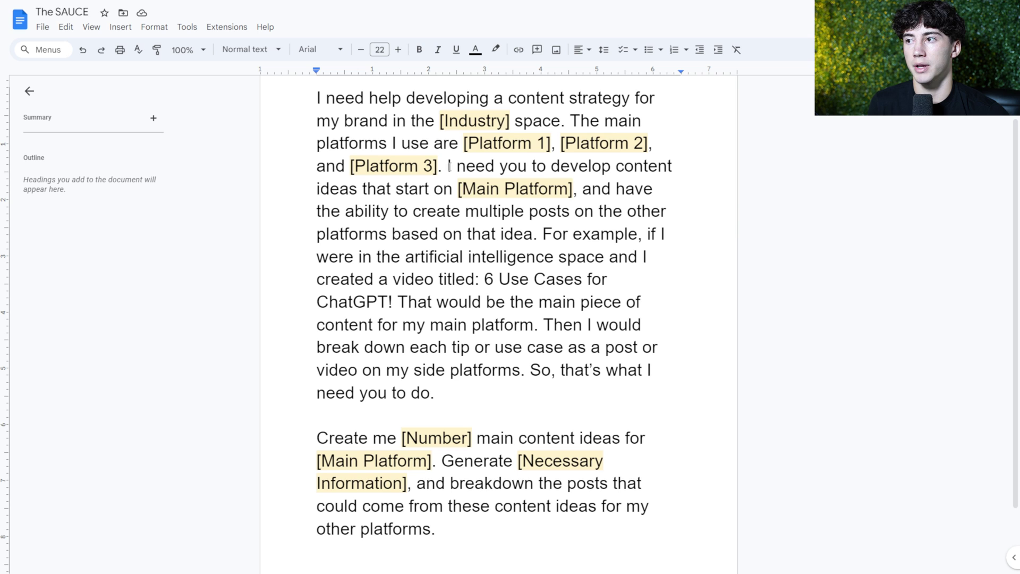
{"action": "left_click_drag", "start_coordinate": [460, 190], "coordinate": [573, 191]}
{"action": "left_click", "coordinate": [627, 192]}
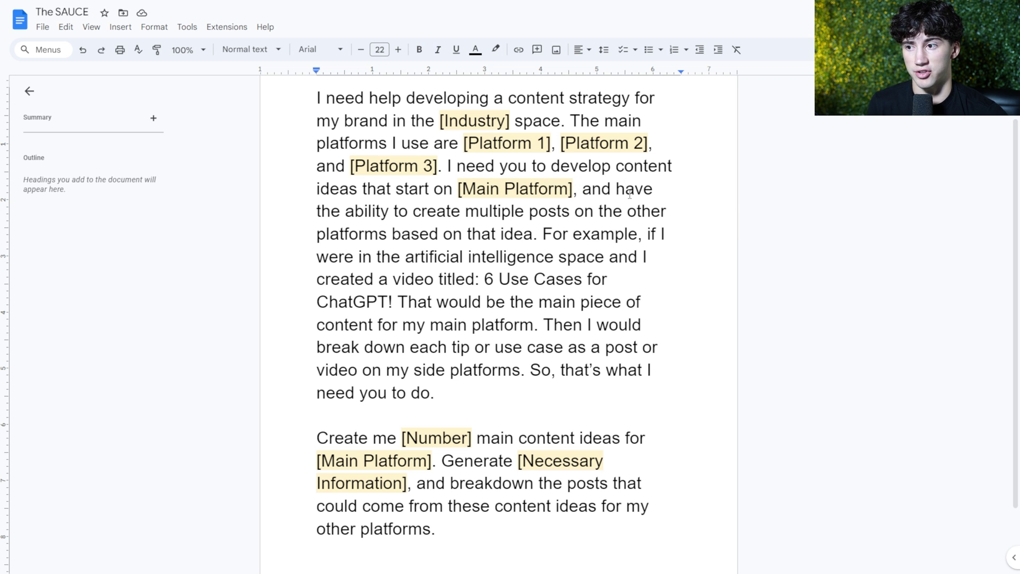
{"action": "left_click_drag", "start_coordinate": [447, 167], "coordinate": [611, 167]}
{"action": "left_click_drag", "start_coordinate": [317, 189], "coordinate": [452, 189]}
{"action": "left_click_drag", "start_coordinate": [459, 189], "coordinate": [654, 189]}
{"action": "left_click_drag", "start_coordinate": [317, 212], "coordinate": [642, 211]}
{"action": "left_click_drag", "start_coordinate": [318, 235], "coordinate": [538, 239]}
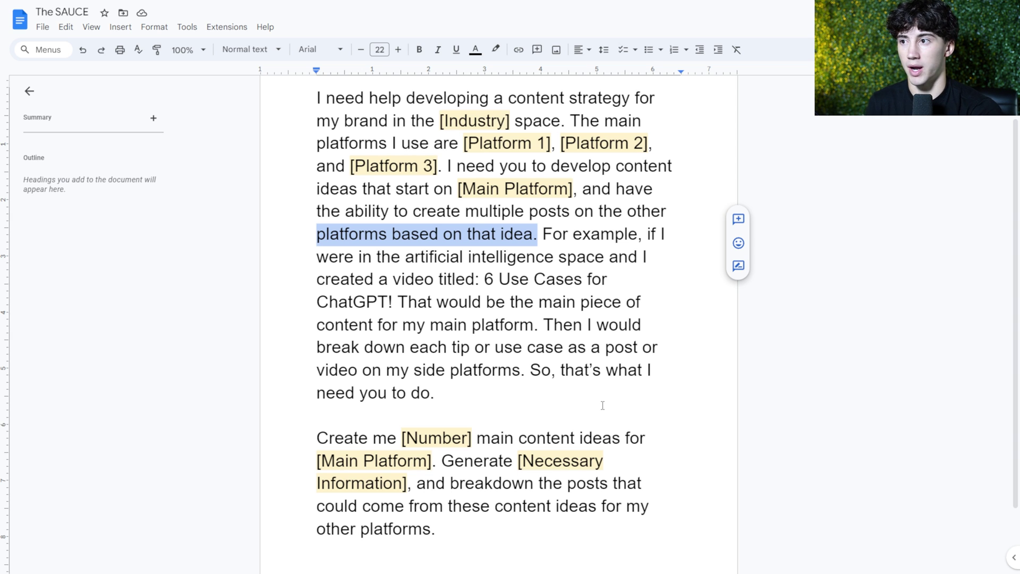
{"action": "left_click_drag", "start_coordinate": [439, 166], "coordinate": [464, 144]}
{"action": "left_click", "coordinate": [590, 189]}
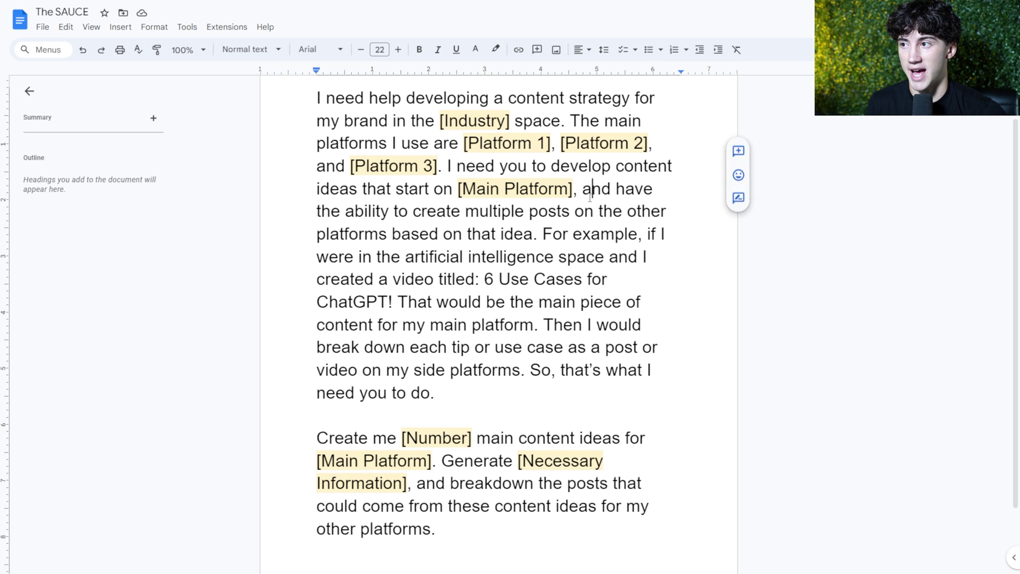
{"action": "left_click_drag", "start_coordinate": [543, 233], "coordinate": [661, 234]}
{"action": "left_click_drag", "start_coordinate": [329, 257], "coordinate": [628, 261]}
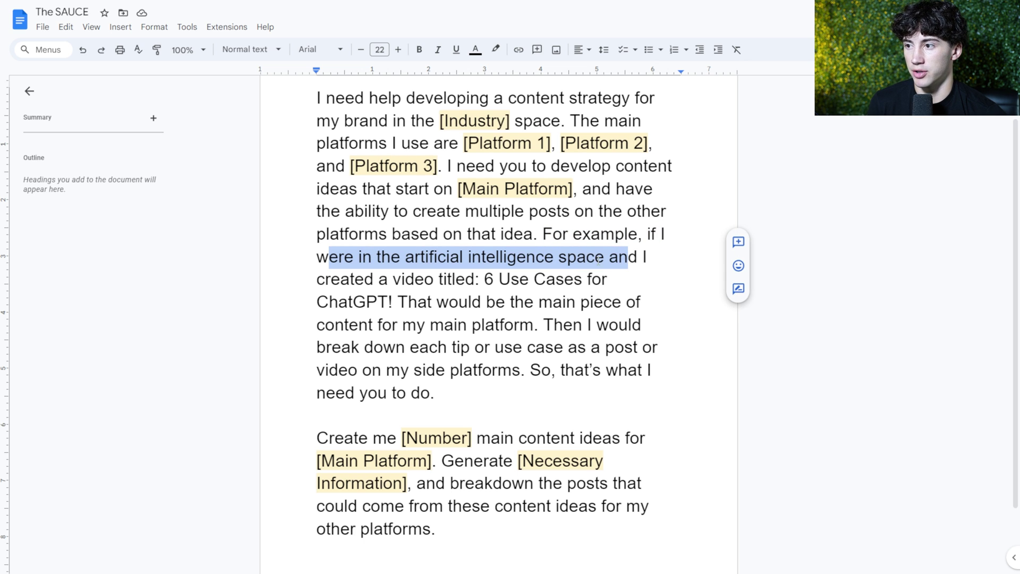
{"action": "left_click_drag", "start_coordinate": [325, 279], "coordinate": [611, 281]}
{"action": "left_click_drag", "start_coordinate": [338, 302], "coordinate": [635, 302]}
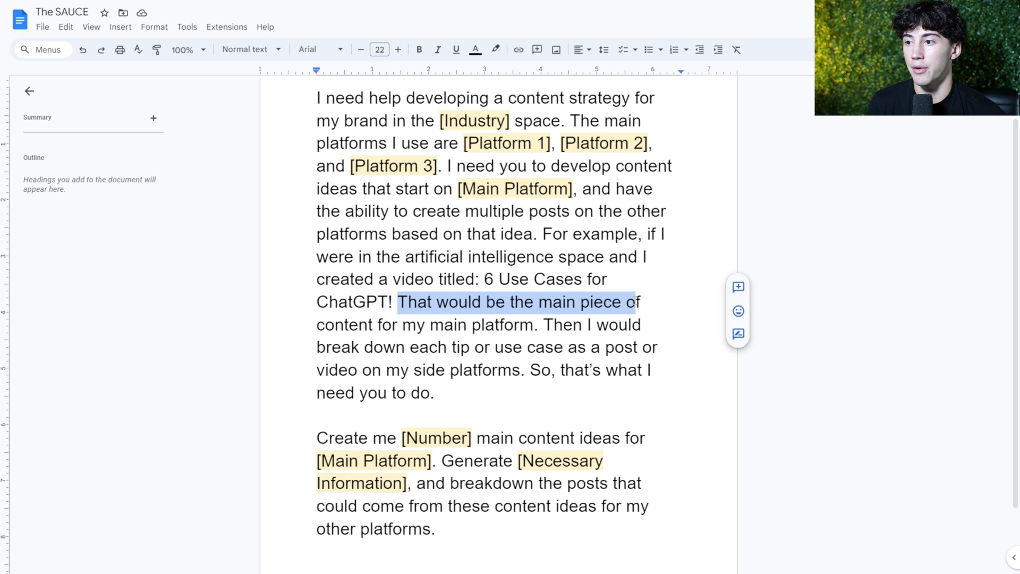
{"action": "left_click_drag", "start_coordinate": [412, 330], "coordinate": [619, 321]}
{"action": "left_click", "coordinate": [323, 341]}
{"action": "key", "text": "shift+Right"}
{"action": "key", "text": "shift+Right"}
{"action": "key", "text": "shift+Right"}
{"action": "key", "text": "shift+Right"}
{"action": "key", "text": "shift+Right"}
{"action": "key", "text": "shift+Right"}
{"action": "key", "text": "shift+Right"}
{"action": "key", "text": "shift+Right"}
{"action": "key", "text": "shift+Right"}
{"action": "key", "text": "shift+Right"}
{"action": "key", "text": "shift+Right"}
{"action": "key", "text": "shift+Right"}
{"action": "key", "text": "shift+Right"}
{"action": "key", "text": "shift+Right"}
{"action": "key", "text": "shift+Right"}
{"action": "key", "text": "shift+Right"}
{"action": "key", "text": "shift+Right"}
{"action": "key", "text": "shift+Right"}
{"action": "key", "text": "shift+Right"}
{"action": "key", "text": "shift+Right"}
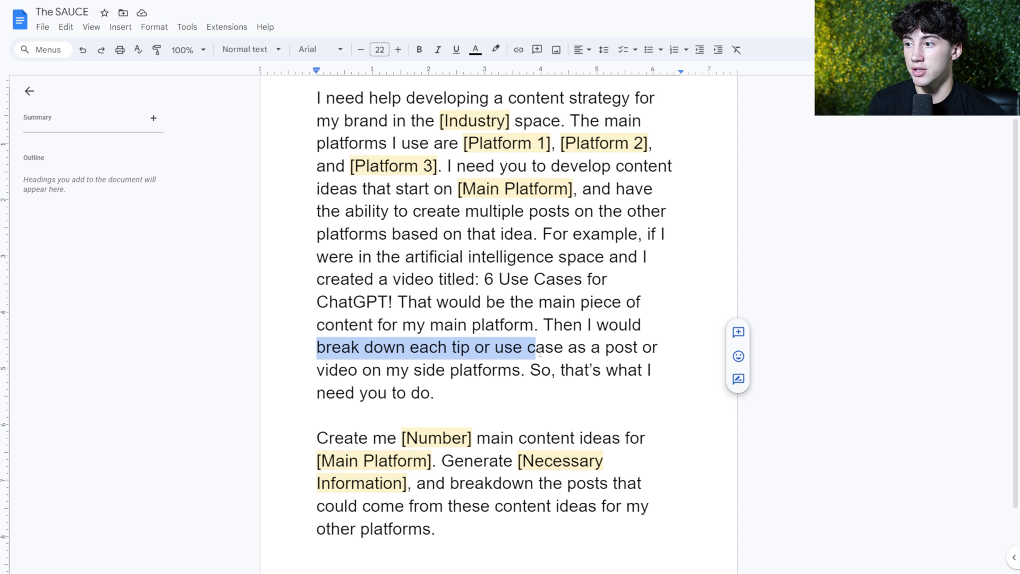
{"action": "left_click_drag", "start_coordinate": [324, 378], "coordinate": [418, 388]}
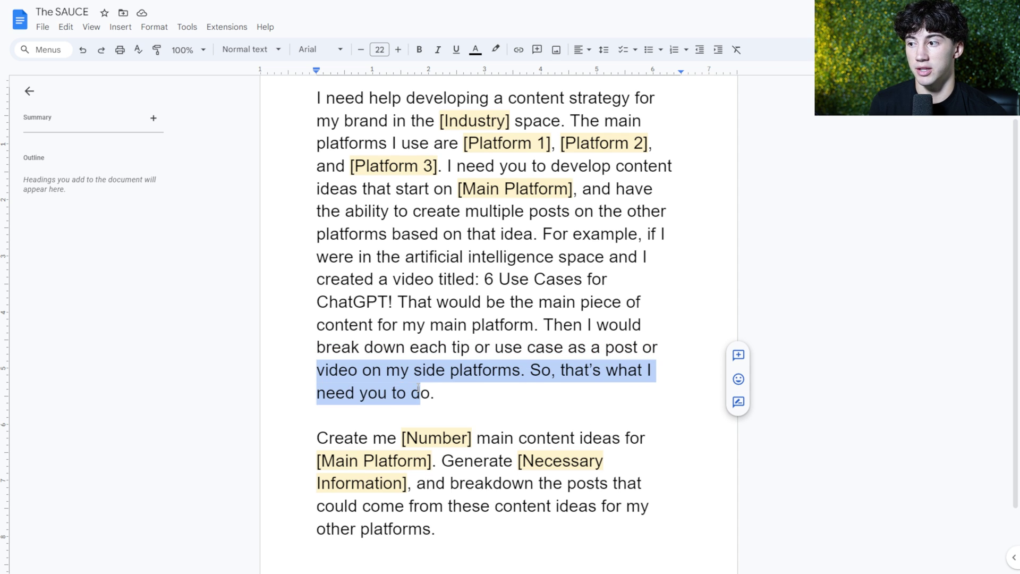
{"action": "left_click", "coordinate": [422, 371]}
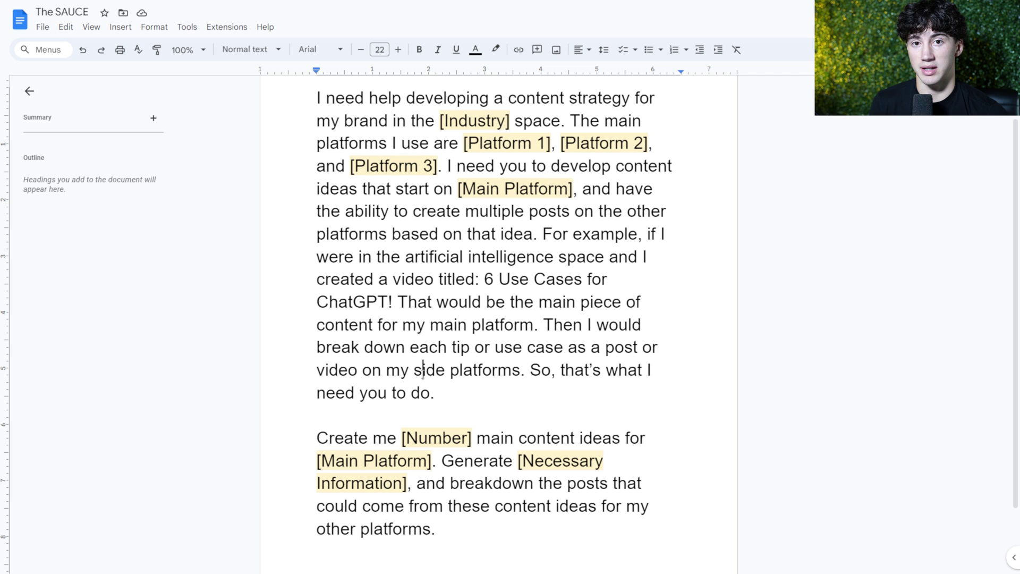
{"action": "left_click", "coordinate": [445, 387]}
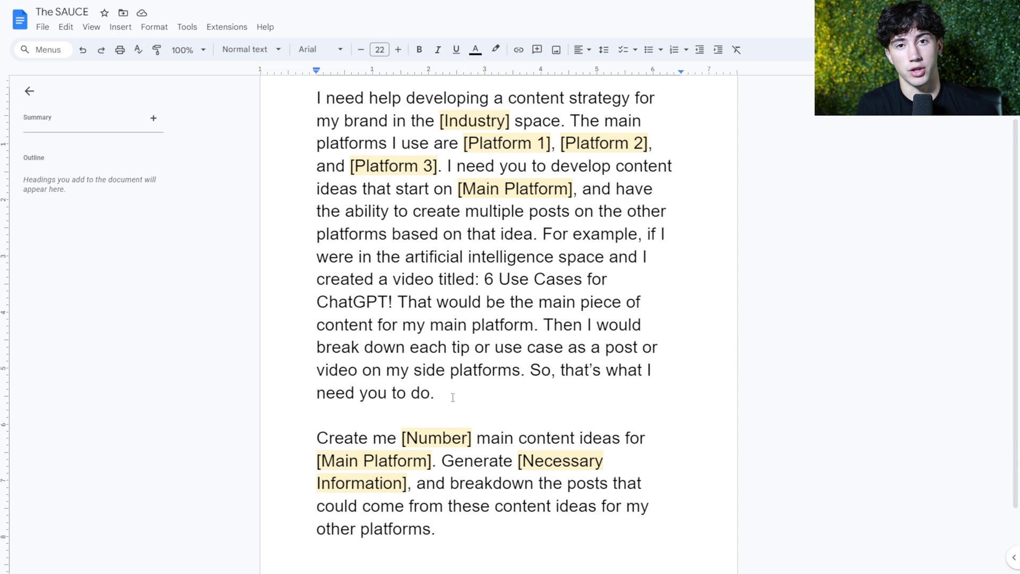
- Review the [Number], [Main Platform] and [Necessary Information] placeholders in the second paragraph
{"action": "scroll", "coordinate": [453, 398], "scroll_direction": "down", "scroll_amount": 2}
{"action": "left_click", "coordinate": [317, 357]}
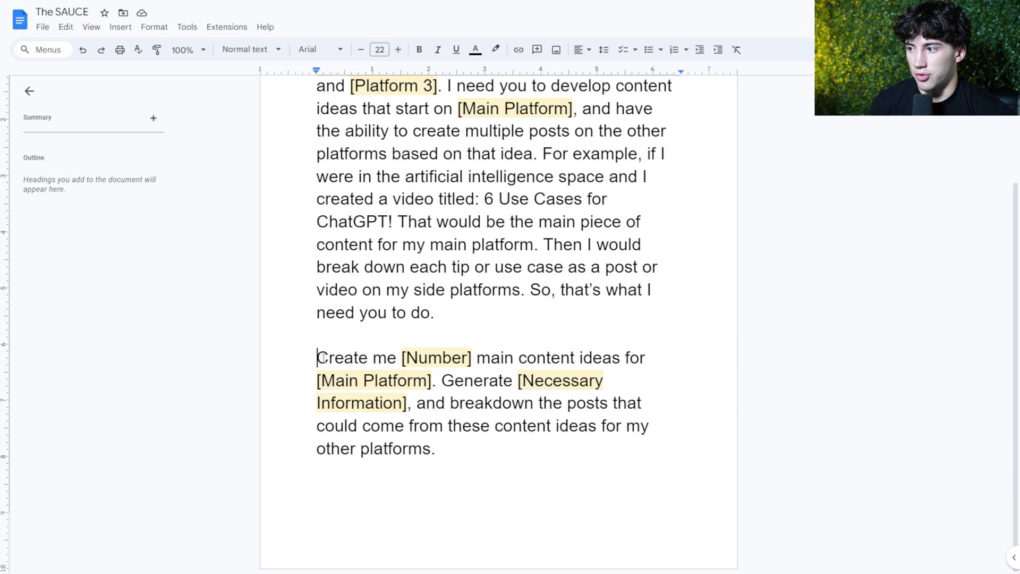
{"action": "left_click_drag", "start_coordinate": [318, 358], "coordinate": [474, 355]}
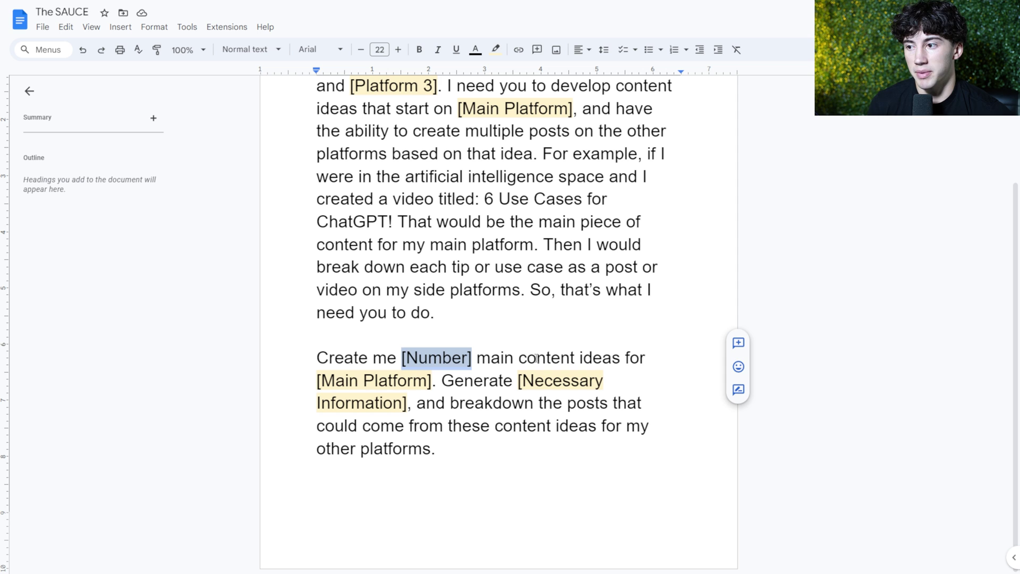
{"action": "left_click", "coordinate": [512, 364]}
{"action": "left_click_drag", "start_coordinate": [318, 380], "coordinate": [408, 405]}
{"action": "left_click", "coordinate": [499, 381]}
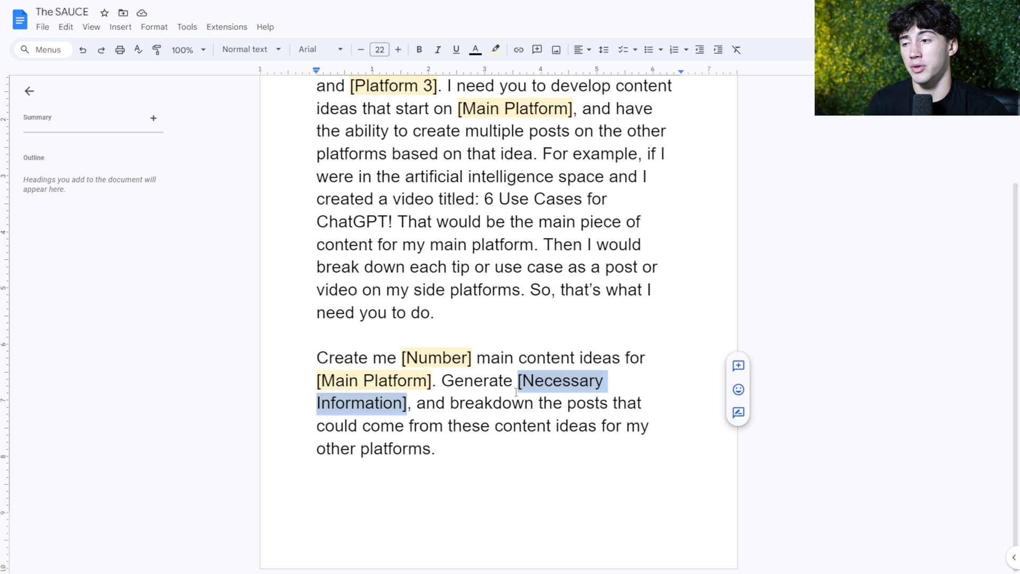
{"action": "left_click", "coordinate": [534, 400]}
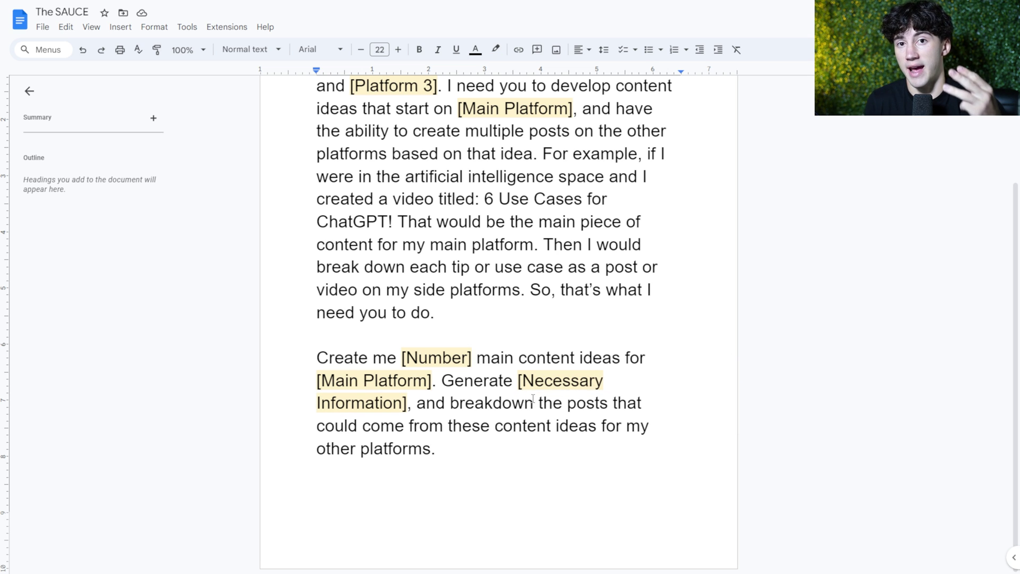
{"action": "left_click_drag", "start_coordinate": [519, 382], "coordinate": [607, 382]}
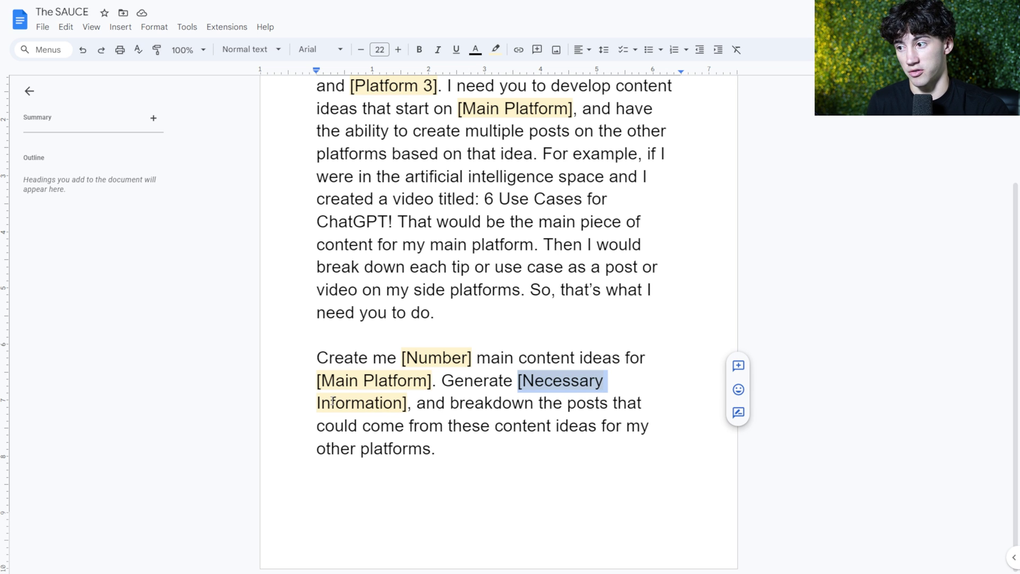
- Add a comma after [Necessary Information] and review the closing request about other platforms
{"action": "left_click", "coordinate": [409, 404]}
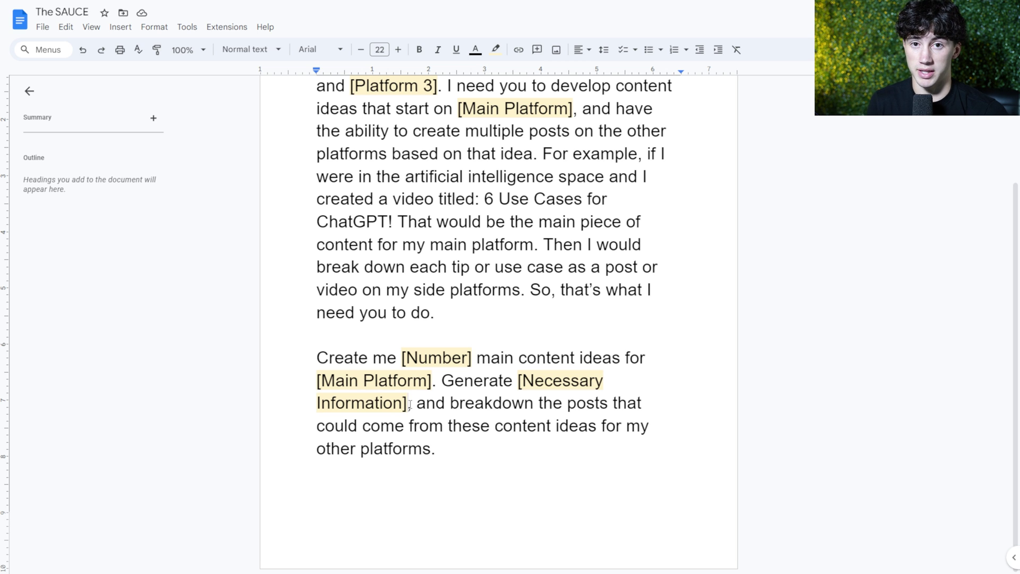
{"action": "type", "text": ","}
{"action": "key", "text": "ctrl+Right"}
{"action": "key", "text": "ctrl+Right"}
{"action": "key", "text": "shift+Right"}
{"action": "key", "text": "shift+Right"}
{"action": "key", "text": "shift+Right"}
{"action": "key", "text": "shift+Right"}
{"action": "key", "text": "shift+Right"}
{"action": "key", "text": "shift+Right"}
{"action": "key", "text": "shift+Right"}
{"action": "key", "text": "shift+Right"}
{"action": "key", "text": "shift+Right"}
{"action": "key", "text": "shift+Right"}
{"action": "key", "text": "shift+Right"}
{"action": "key", "text": "shift+Right"}
{"action": "key", "text": "shift+Right"}
{"action": "key", "text": "shift+Right"}
{"action": "key", "text": "shift+Right"}
{"action": "key", "text": "shift+Right"}
{"action": "key", "text": "shift+Right"}
{"action": "key", "text": "shift+Right"}
{"action": "key", "text": "shift+Right"}
{"action": "key", "text": "shift+Right"}
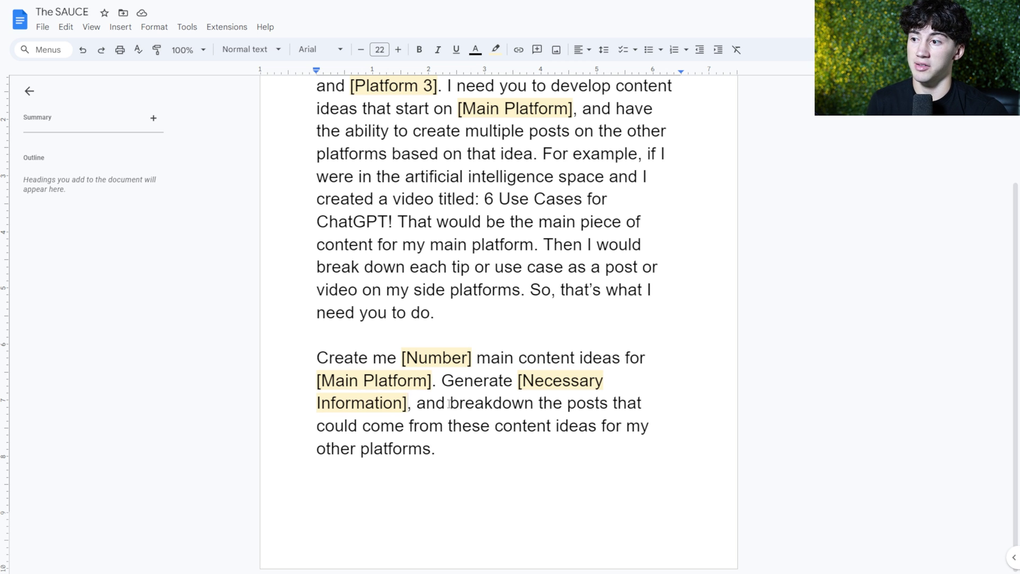
{"action": "left_click", "coordinate": [341, 425]}
{"action": "key", "text": "shift+Right"}
{"action": "key", "text": "shift+Right"}
{"action": "key", "text": "shift+Right"}
{"action": "key", "text": "shift+Right"}
{"action": "key", "text": "shift+Right"}
{"action": "key", "text": "shift+Right"}
{"action": "key", "text": "shift+Right"}
{"action": "key", "text": "shift+Right"}
{"action": "key", "text": "shift+Right"}
{"action": "key", "text": "shift+Right"}
{"action": "key", "text": "shift+Right"}
{"action": "key", "text": "shift+Right"}
{"action": "key", "text": "shift+Right"}
{"action": "key", "text": "shift+Right"}
{"action": "key", "text": "shift+Right"}
{"action": "key", "text": "shift+Right"}
{"action": "key", "text": "shift+Right"}
{"action": "key", "text": "shift+Right"}
{"action": "key", "text": "shift+Right"}
{"action": "key", "text": "shift+Right"}
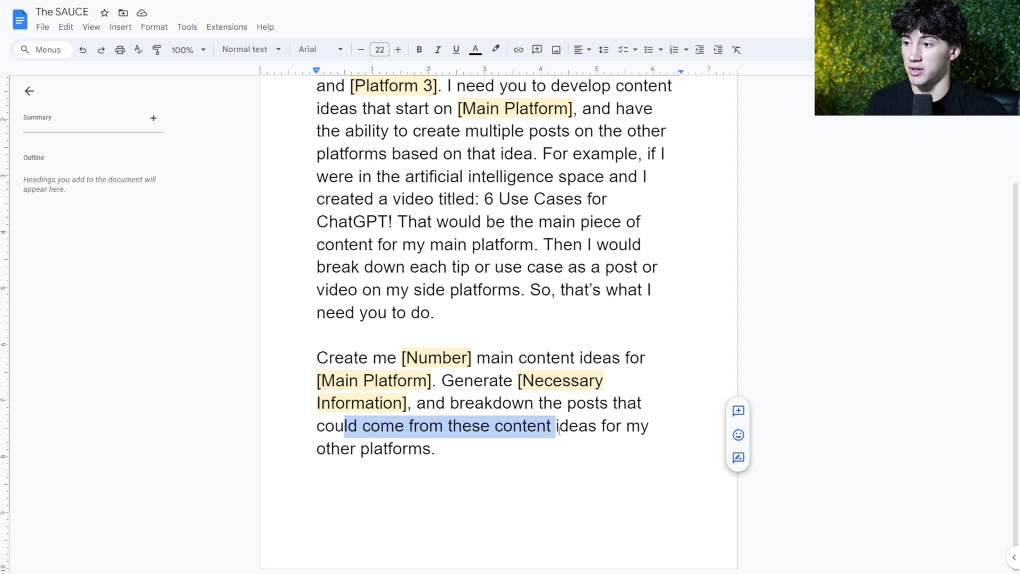
{"action": "left_click_drag", "start_coordinate": [318, 449], "coordinate": [434, 460]}
{"action": "left_click", "coordinate": [458, 462]}
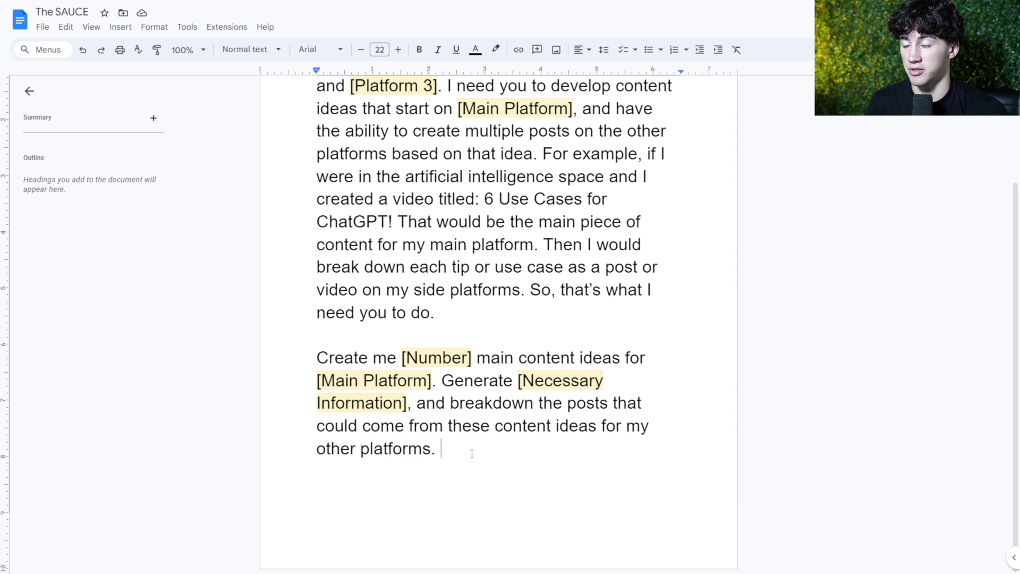
- Select the whole prompt from its end back up to the first line
{"action": "scroll", "coordinate": [631, 255], "scroll_direction": "up", "scroll_amount": 2}
{"action": "scroll", "coordinate": [631, 255], "scroll_direction": "down", "scroll_amount": 1}
{"action": "scroll", "coordinate": [631, 256], "scroll_direction": "up", "scroll_amount": 1}
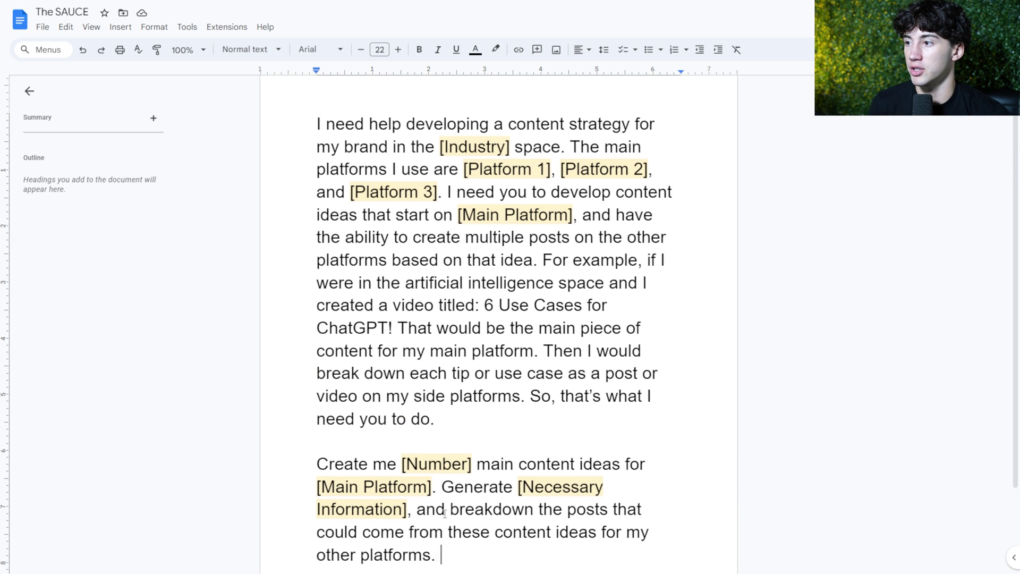
{"action": "left_click", "coordinate": [380, 371], "text": "shift"}
{"action": "left_click_drag", "start_coordinate": [381, 371], "coordinate": [381, 134]}
{"action": "key", "text": "ctrl+c"}
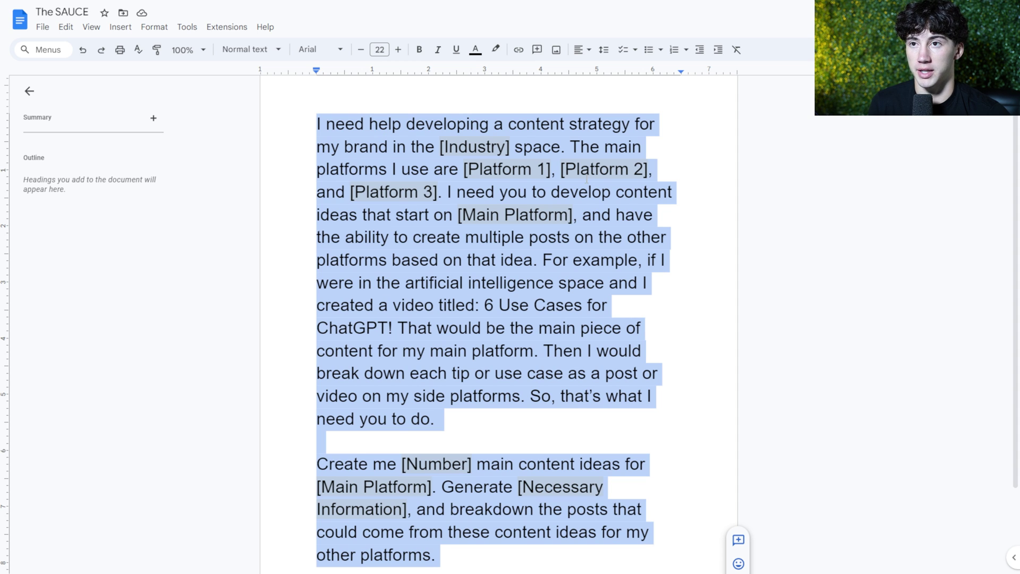
- Paste the copied prompt into ChatGPT's message box
{"action": "key", "text": "ctrl+Tab"}
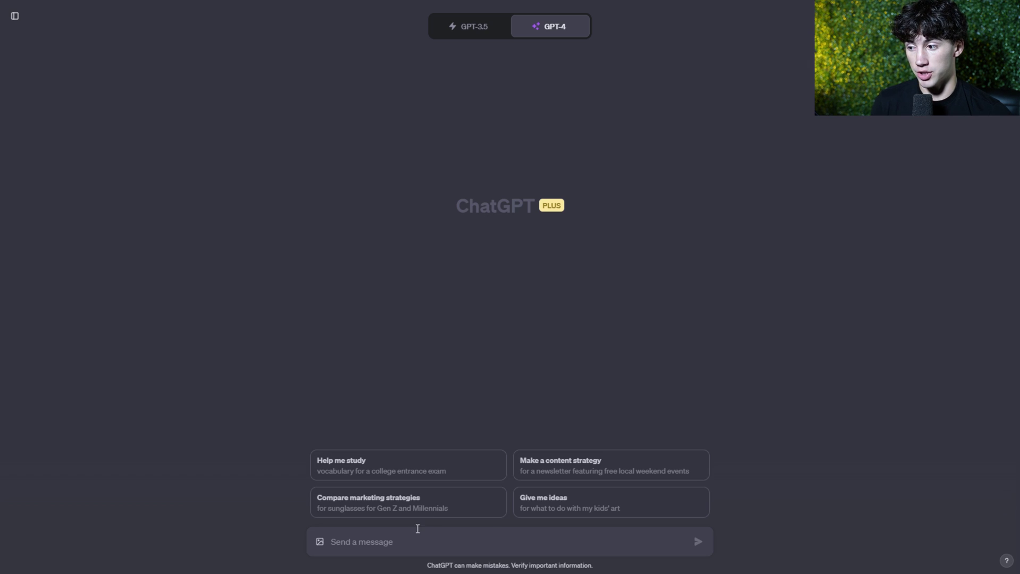
{"action": "left_click", "coordinate": [396, 535]}
{"action": "key", "text": "ctrl+v"}
{"action": "scroll", "coordinate": [473, 523], "scroll_direction": "up", "scroll_amount": 1}
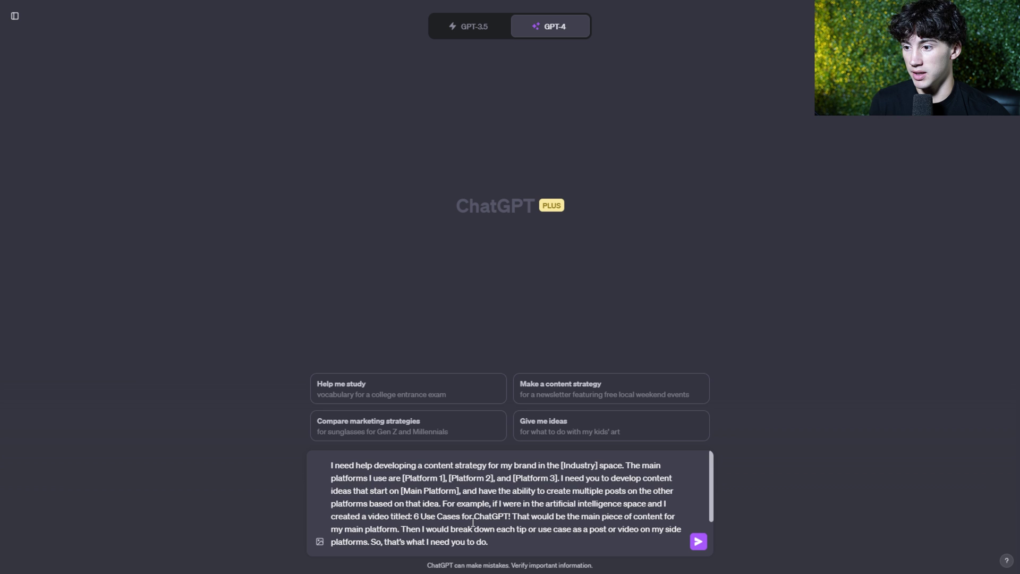
{"action": "scroll", "coordinate": [473, 522], "scroll_direction": "down", "scroll_amount": 2}
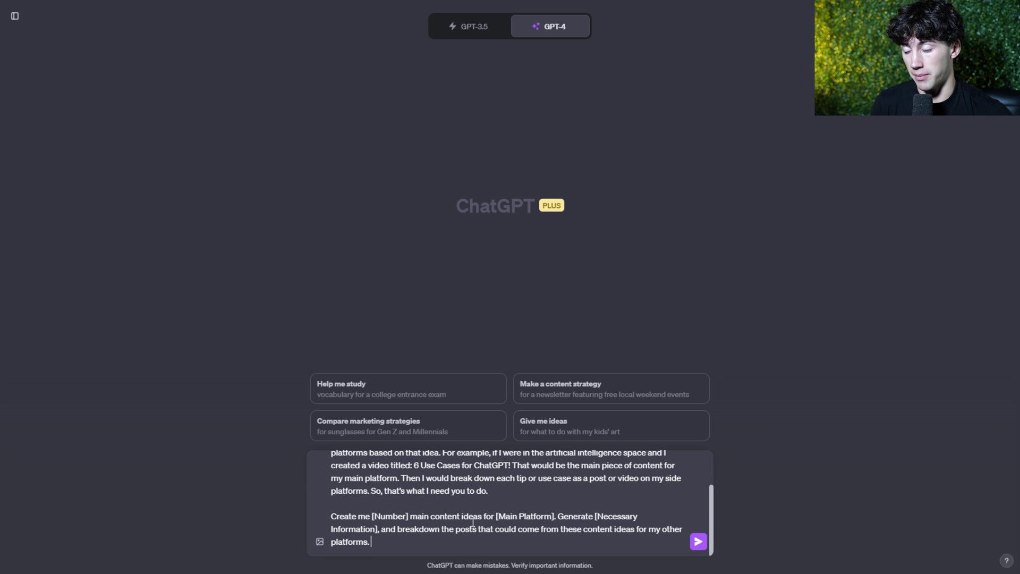
{"action": "scroll", "coordinate": [473, 523], "scroll_direction": "up", "scroll_amount": 1}
{"action": "scroll", "coordinate": [473, 523], "scroll_direction": "up", "scroll_amount": 1}
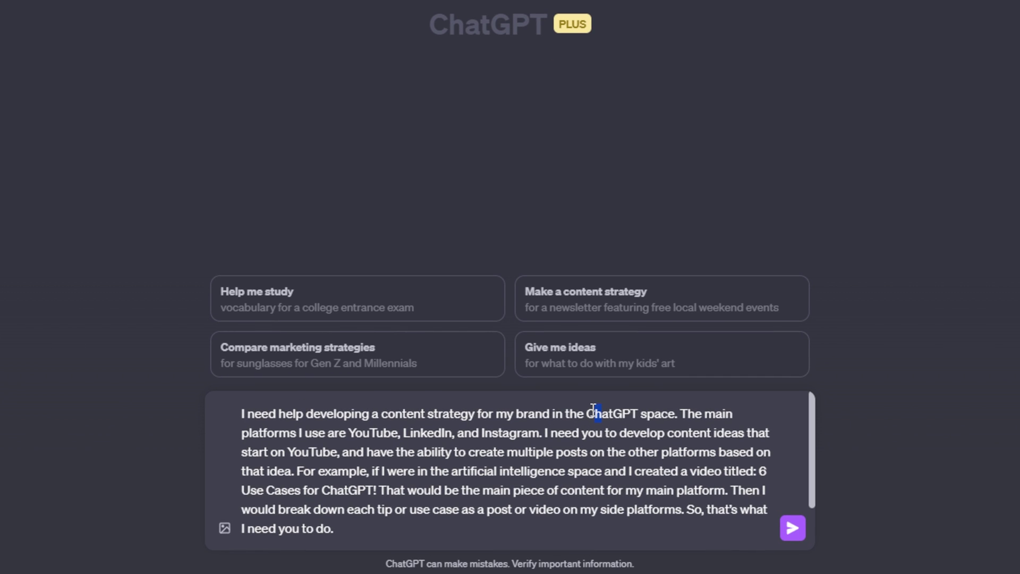
- Review the filled-in ChatGPT industry and YouTube, LinkedIn, Instagram platforms, then paste the request paragraph
{"action": "left_click_drag", "start_coordinate": [587, 414], "coordinate": [639, 417]}
{"action": "left_click_drag", "start_coordinate": [349, 433], "coordinate": [534, 437]}
{"action": "left_click", "coordinate": [589, 434]}
{"action": "left_click_drag", "start_coordinate": [596, 435], "coordinate": [760, 435]}
{"action": "left_click_drag", "start_coordinate": [295, 452], "coordinate": [405, 436]}
{"action": "left_click", "coordinate": [369, 439]}
{"action": "left_click", "coordinate": [426, 453]}
{"action": "type", "text": "Create me 3 main content ideas for YouTube. Generate the video ideas, titles, video outlines, and breakdown the posts that could come from these content ideas for my other platforms."}
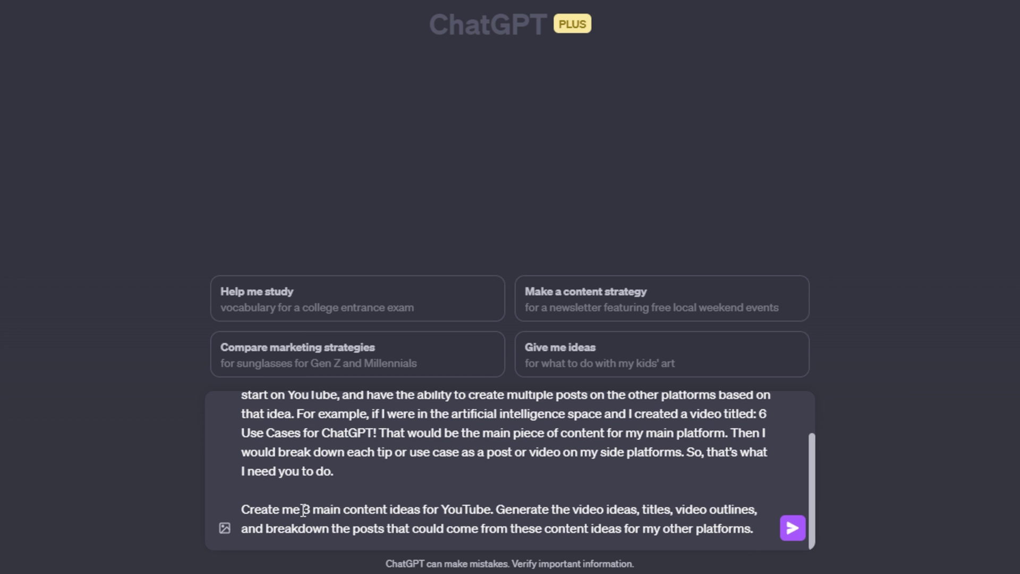
- Review the filled-in values: 3 ideas, YouTube as main platform, and ChatGPT industry
{"action": "double_click", "coordinate": [303, 511]}
{"action": "left_click_drag", "start_coordinate": [443, 511], "coordinate": [491, 511]}
{"action": "left_click", "coordinate": [471, 511]}
{"action": "left_click", "coordinate": [491, 511]}
{"action": "scroll", "coordinate": [554, 424], "scroll_direction": "up", "scroll_amount": 2}
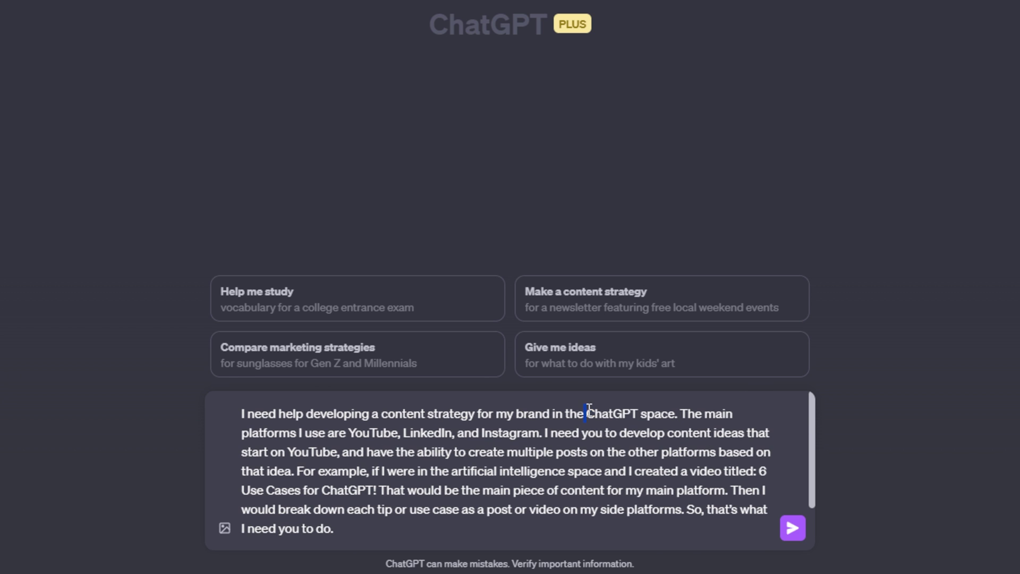
{"action": "left_click_drag", "start_coordinate": [589, 409], "coordinate": [638, 413]}
{"action": "left_click", "coordinate": [647, 414]}
- Append 'Make these content ideas relevant and up-to-date.' to the end of the prompt
{"action": "type", "text": "Create me 3 main content ideas for YouTube. Generate the video ideas, titles, video outlines, and breakdown the posts that could come from these content ideas for my other platforms."}
{"action": "left_click_drag", "start_coordinate": [551, 510], "coordinate": [757, 509]}
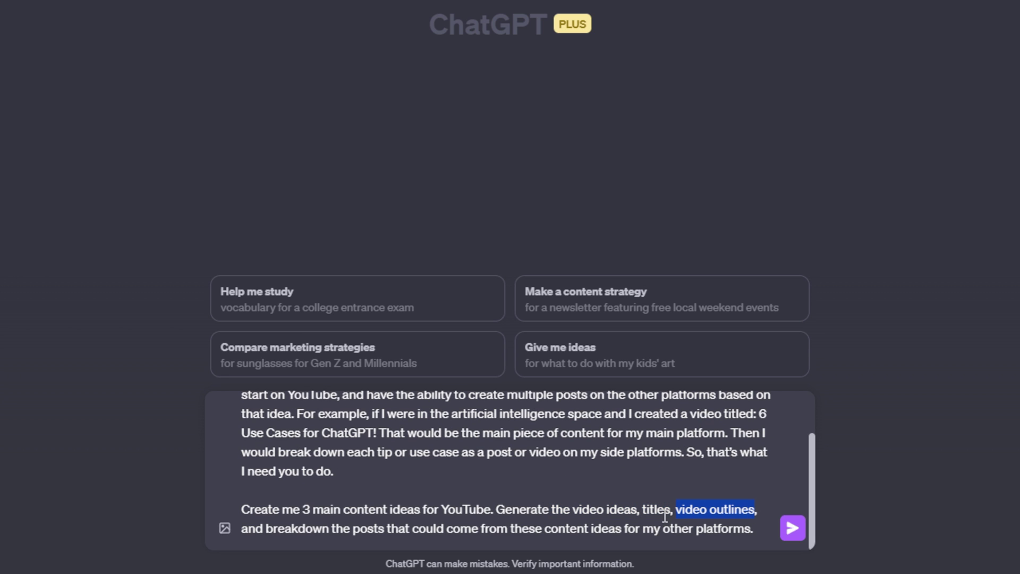
{"action": "left_click_drag", "start_coordinate": [243, 529], "coordinate": [749, 535]}
{"action": "left_click", "coordinate": [758, 526]}
{"action": "type", "text": "Make these content ideas relevant and up-to-date."}
{"action": "left_click_drag", "start_coordinate": [527, 529], "coordinate": [240, 528]}
- Switch the GPT-4 model to Browse with Bing
{"action": "left_click", "coordinate": [555, 531]}
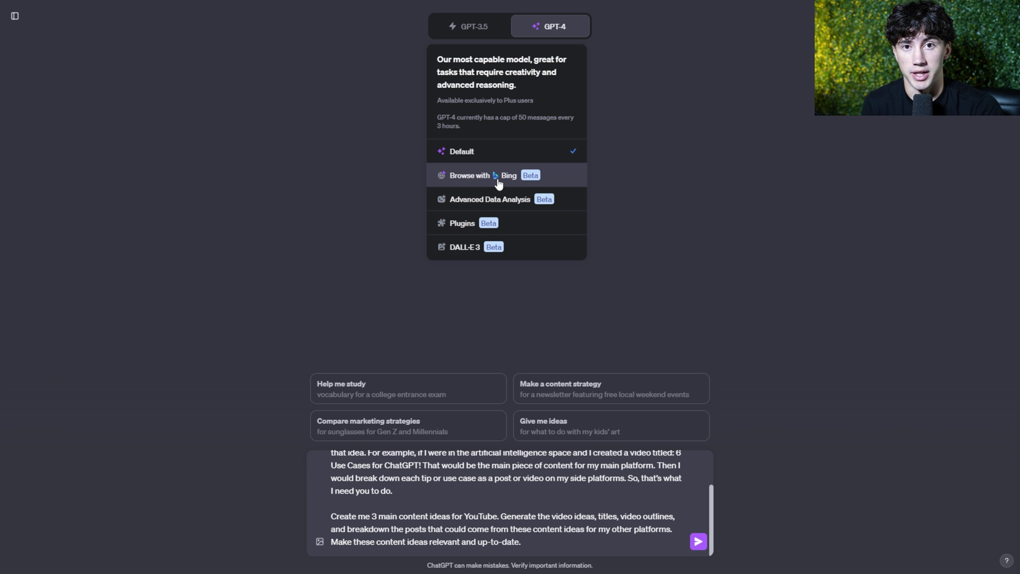
{"action": "left_click", "coordinate": [498, 181]}
{"action": "scroll", "coordinate": [549, 486], "scroll_direction": "up", "scroll_amount": 2}
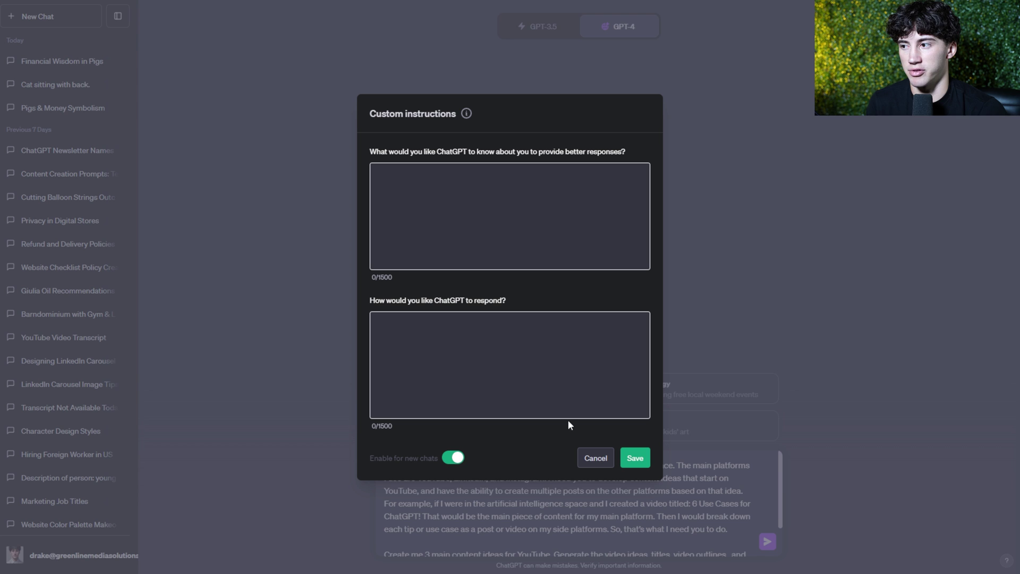
{"action": "left_click", "coordinate": [458, 326]}
{"action": "left_click_drag", "start_coordinate": [370, 301], "coordinate": [519, 303]}
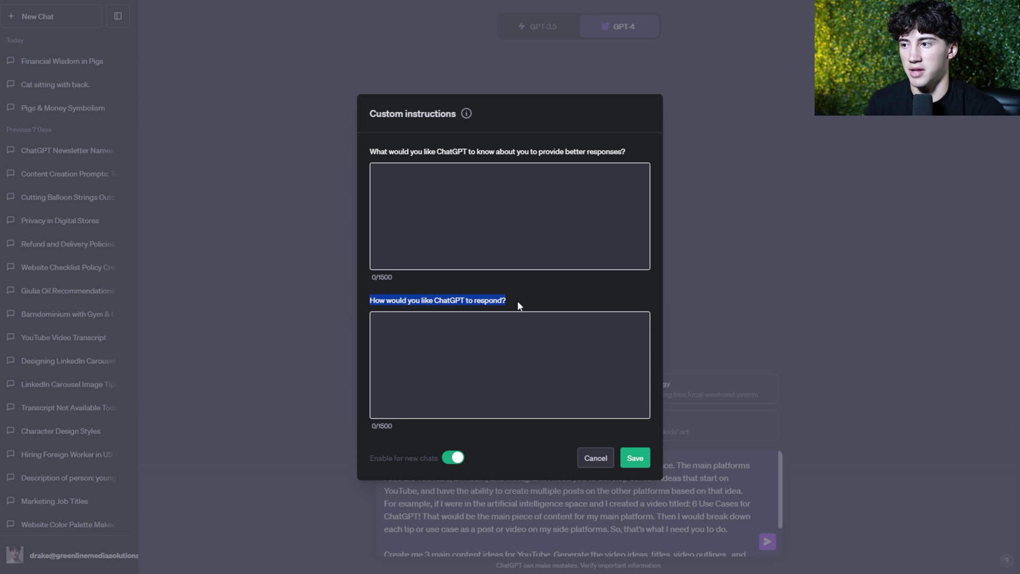
{"action": "left_click", "coordinate": [519, 303]}
{"action": "left_click", "coordinate": [471, 190]}
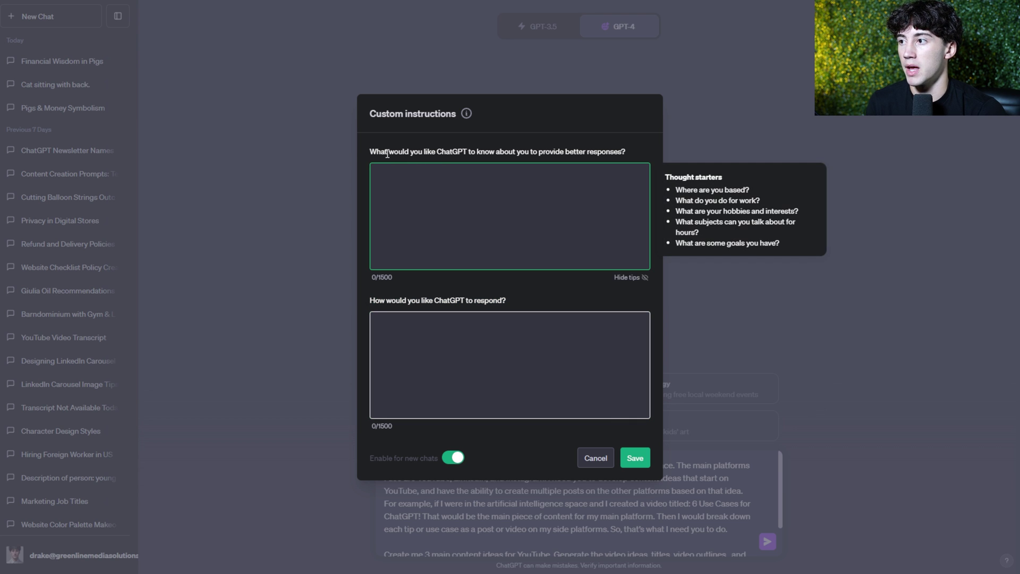
{"action": "left_click_drag", "start_coordinate": [371, 151], "coordinate": [610, 150]}
{"action": "left_click", "coordinate": [635, 149]}
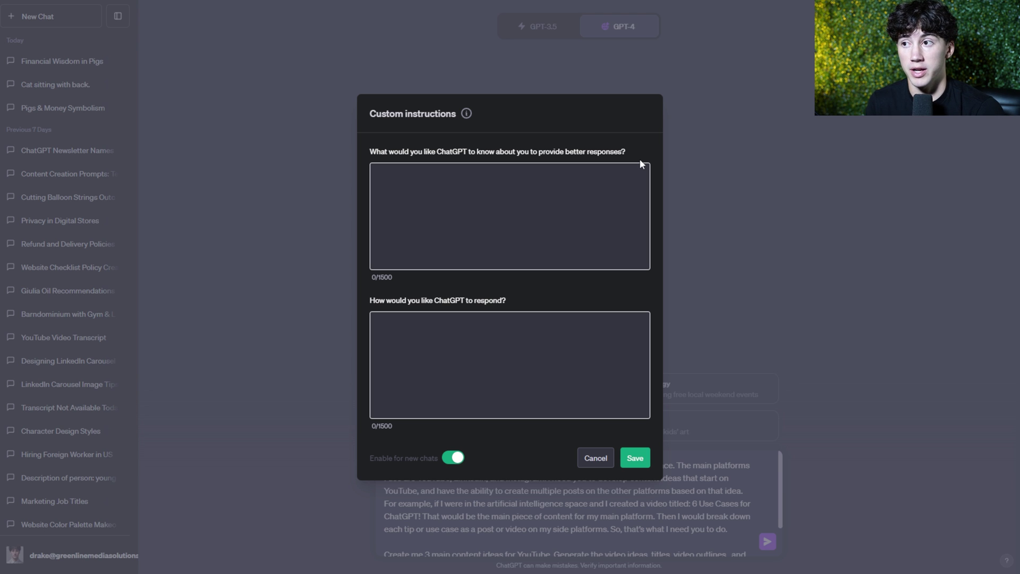
{"action": "key", "text": "F11"}
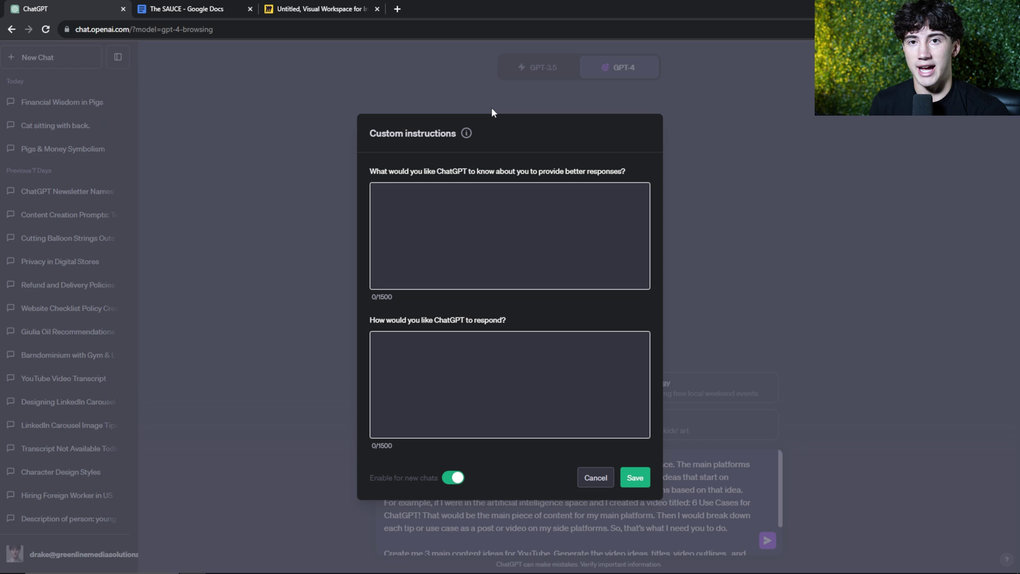
{"action": "left_click", "coordinate": [505, 193]}
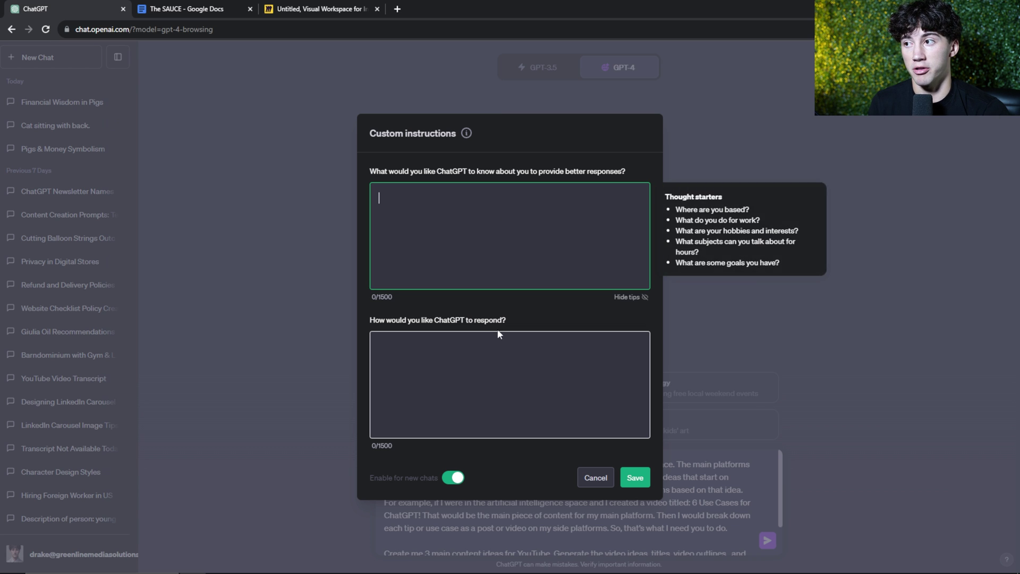
{"action": "left_click", "coordinate": [498, 335]}
{"action": "left_click", "coordinate": [492, 208]}
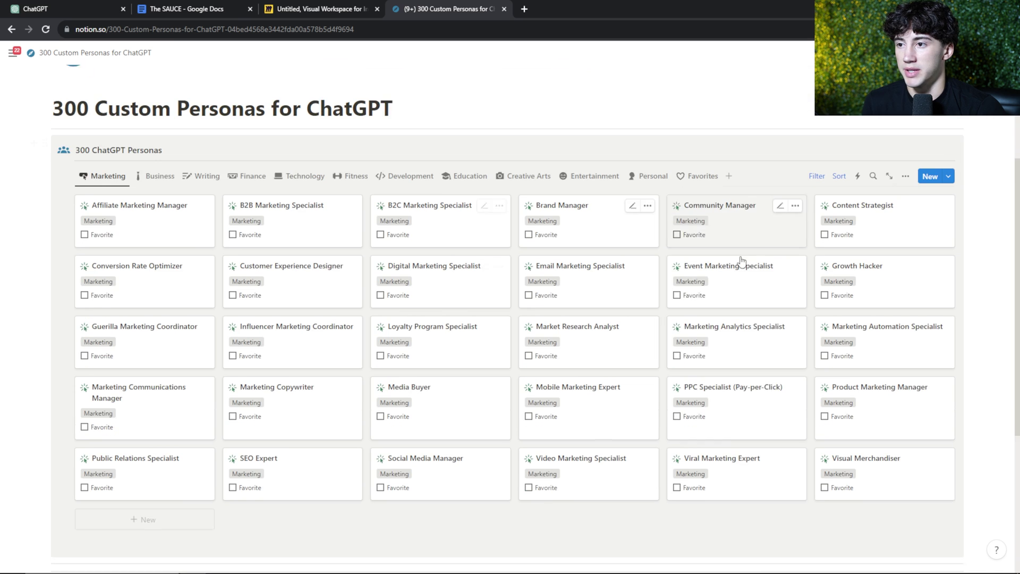
- Look over the Affiliate Marketing Manager persona in the Notion gallery
{"action": "scroll", "coordinate": [742, 260], "scroll_direction": "down", "scroll_amount": 1}
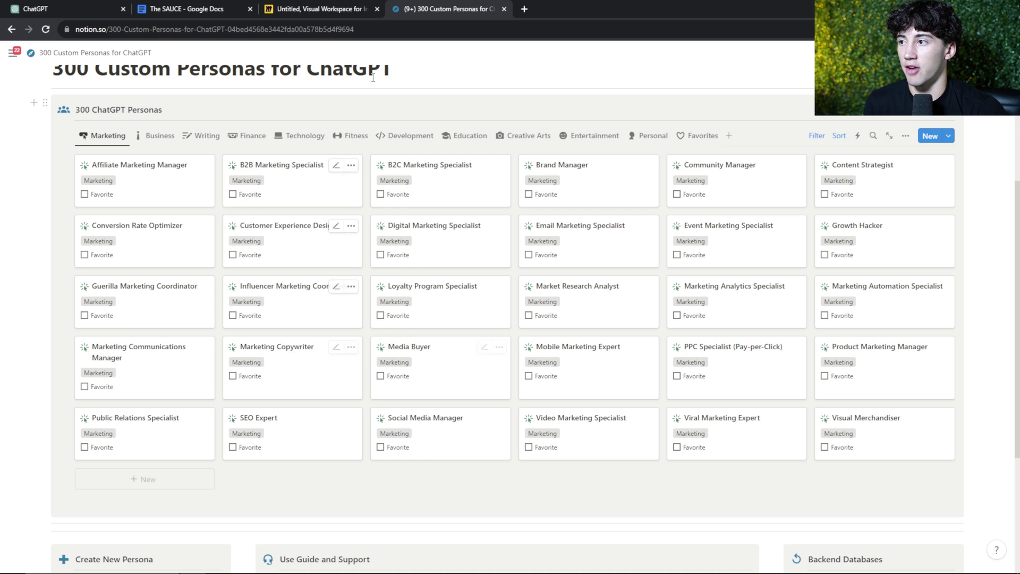
{"action": "left_click", "coordinate": [141, 180]}
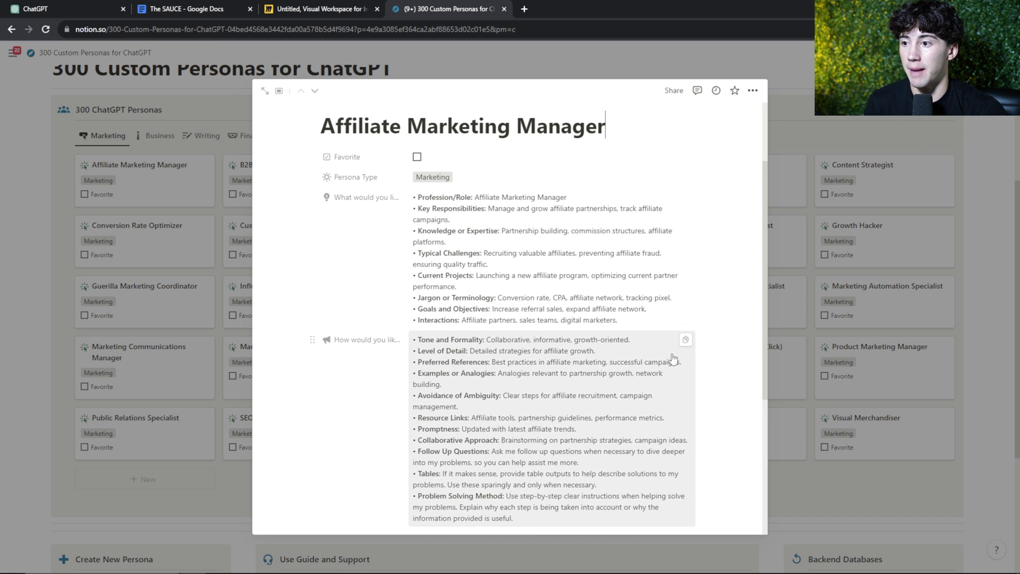
{"action": "scroll", "coordinate": [531, 282], "scroll_direction": "up", "scroll_amount": 2}
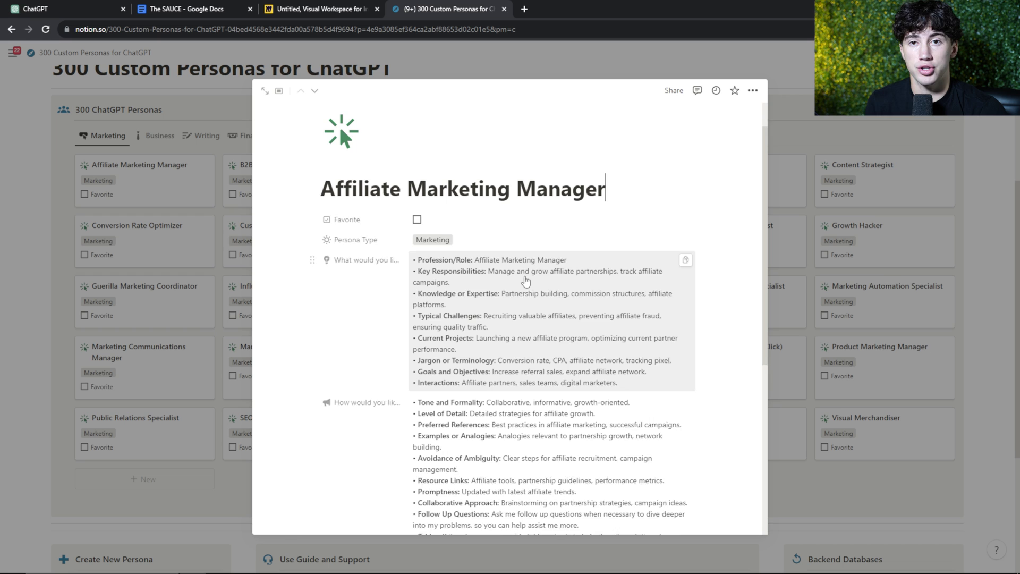
{"action": "double_click", "coordinate": [480, 231]}
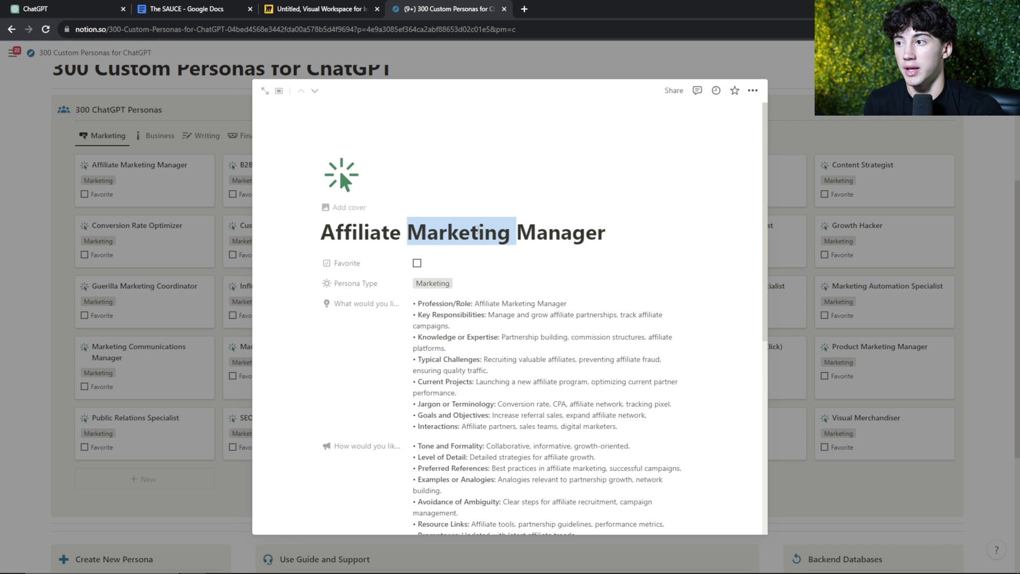
{"action": "left_click", "coordinate": [782, 230]}
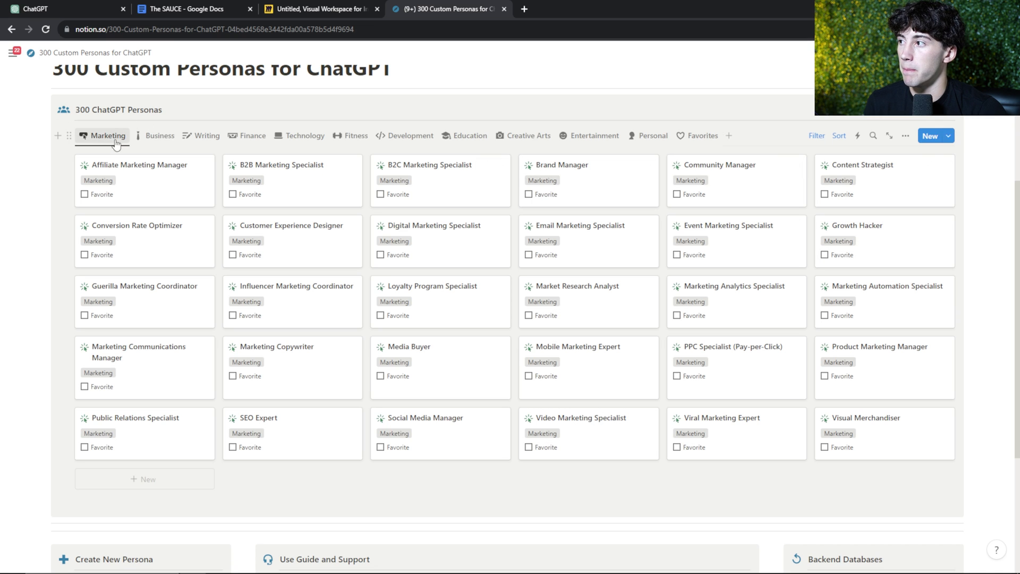
- Copy the Content Strategist persona's about-you details from Notion
{"action": "left_click", "coordinate": [884, 192]}
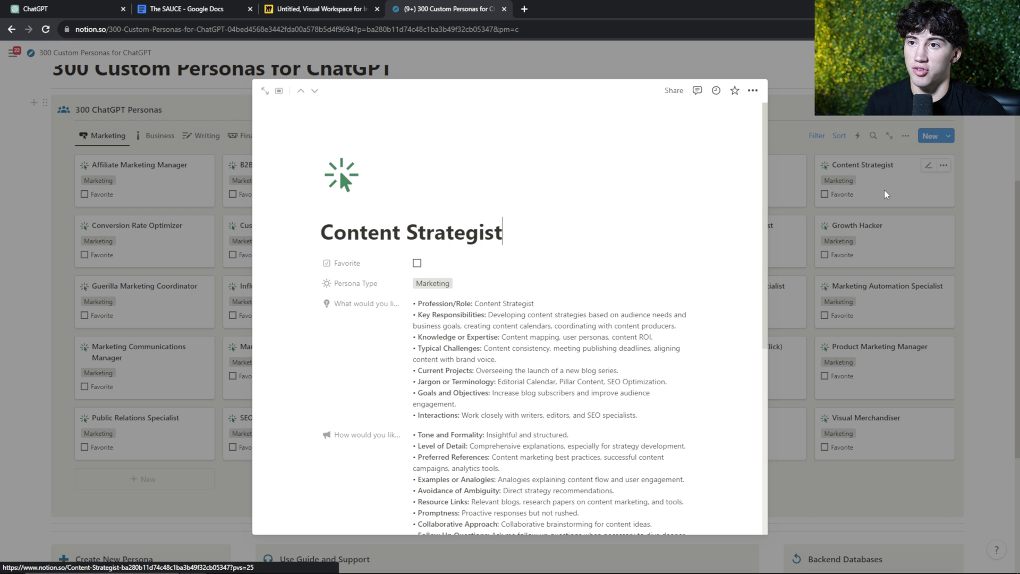
{"action": "left_click", "coordinate": [490, 295]}
{"action": "key", "text": "ctrl+c"}
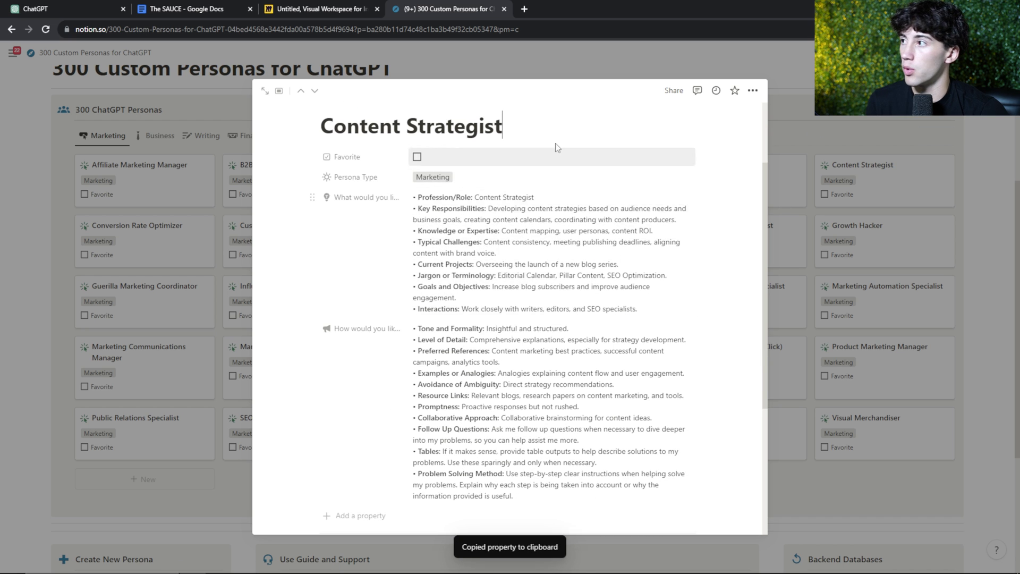
{"action": "left_click", "coordinate": [75, 9]}
- Paste the Content Strategist details into the first field and its response preferences into the second
{"action": "key", "text": "ctrl+v"}
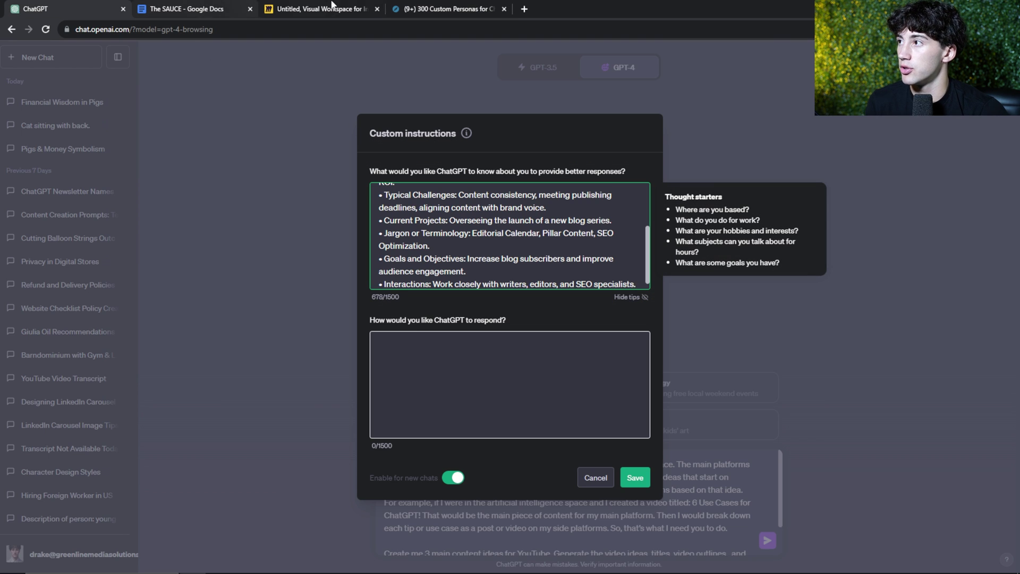
{"action": "left_click", "coordinate": [463, 11]}
{"action": "left_click", "coordinate": [686, 329]}
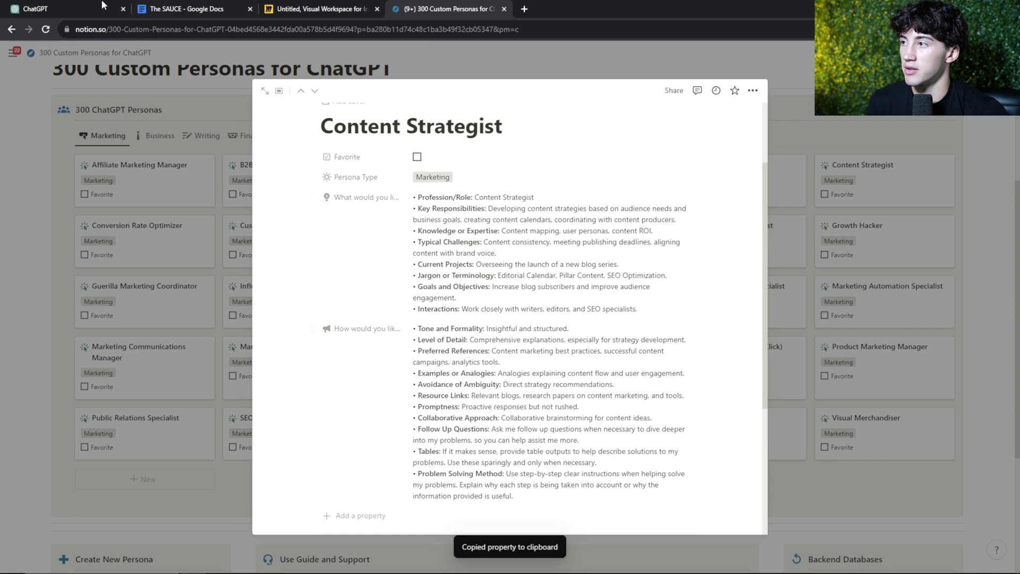
{"action": "left_click", "coordinate": [74, 9]}
{"action": "left_click", "coordinate": [505, 376]}
{"action": "key", "text": "ctrl+v"}
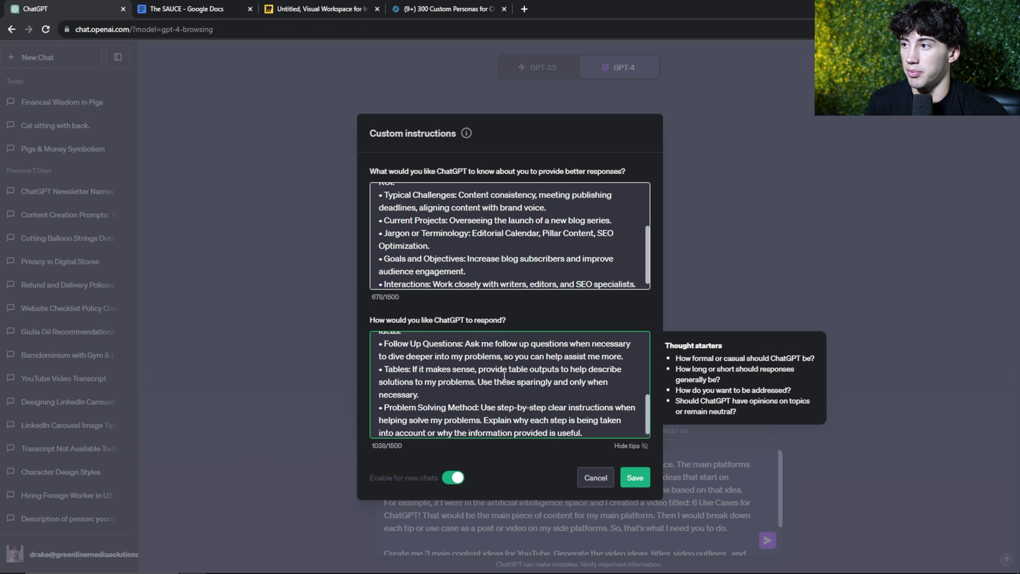
- Review the Content Strategist role line in the first custom instructions field
{"action": "scroll", "coordinate": [505, 376], "scroll_direction": "up", "scroll_amount": 3}
{"action": "scroll", "coordinate": [445, 195], "scroll_direction": "up", "scroll_amount": 3}
{"action": "left_click", "coordinate": [580, 227]}
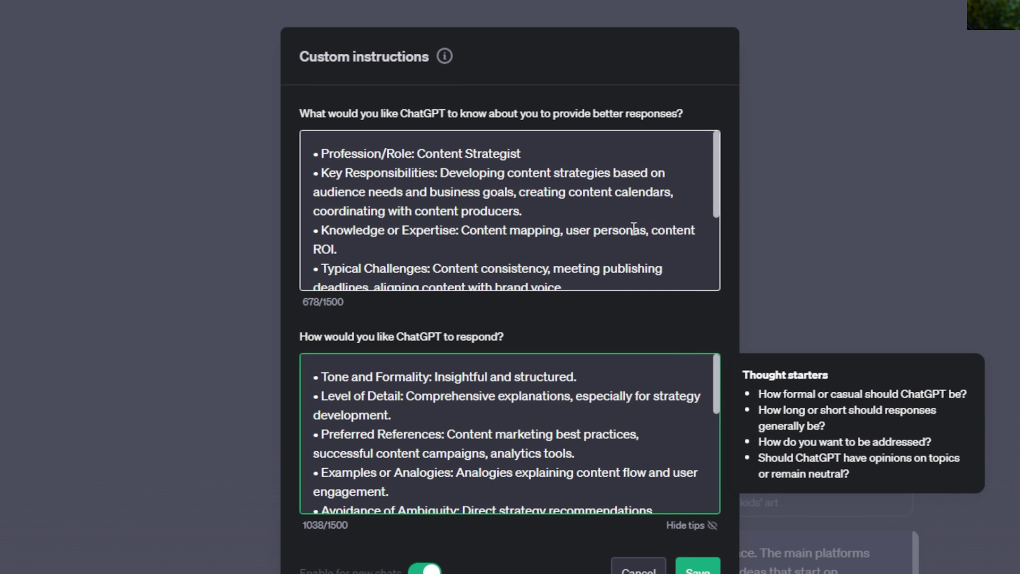
{"action": "left_click_drag", "start_coordinate": [517, 181], "coordinate": [439, 181]}
{"action": "left_click_drag", "start_coordinate": [398, 148], "coordinate": [322, 148]}
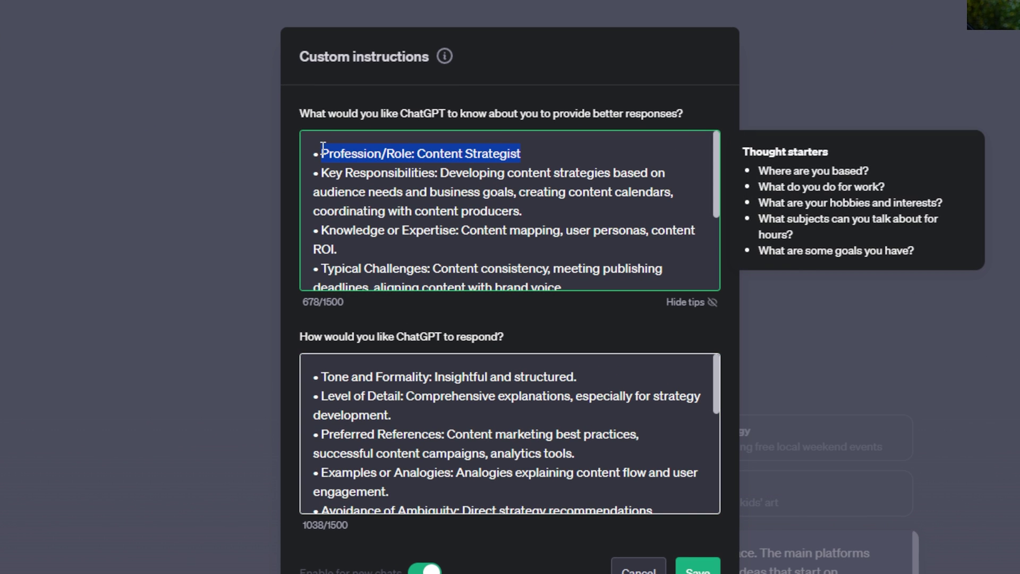
{"action": "left_click", "coordinate": [540, 154]}
{"action": "scroll", "coordinate": [564, 372], "scroll_direction": "down", "scroll_amount": 5}
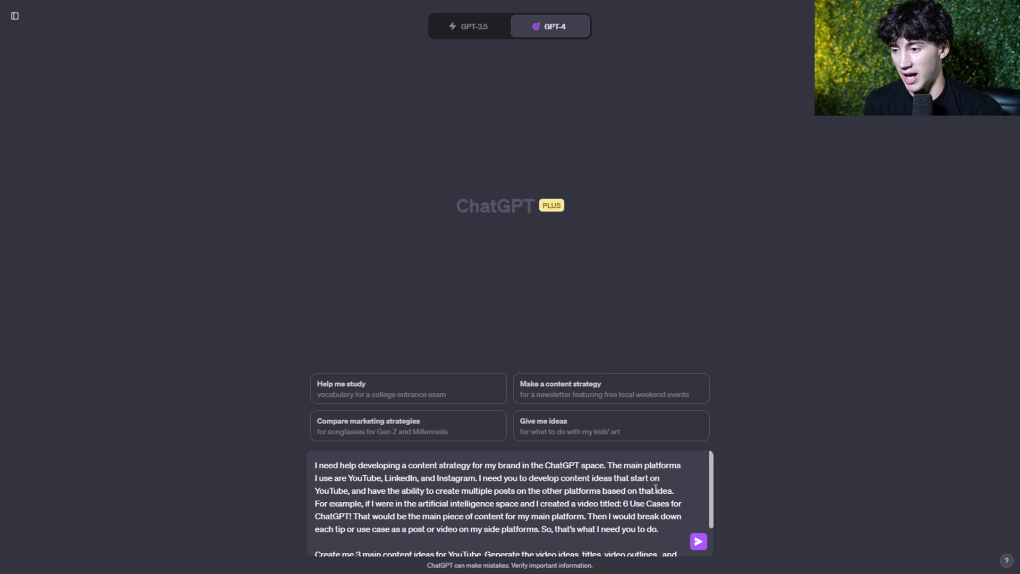
- Submit the prompt to GPT-4 and review the three-idea reply through its closing follow-up question
{"action": "scroll", "coordinate": [655, 490], "scroll_direction": "down", "scroll_amount": 2}
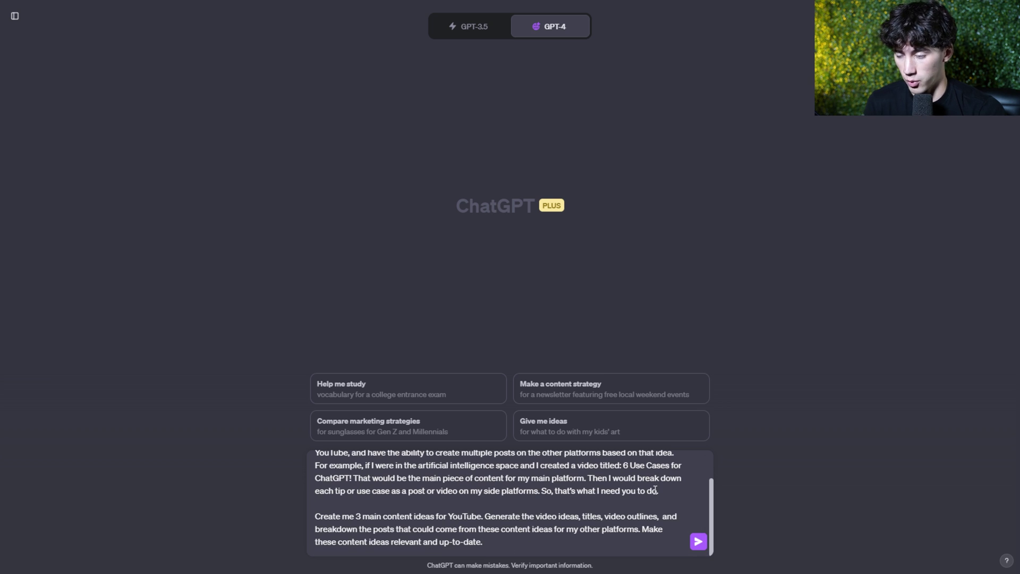
{"action": "left_click", "coordinate": [698, 542]}
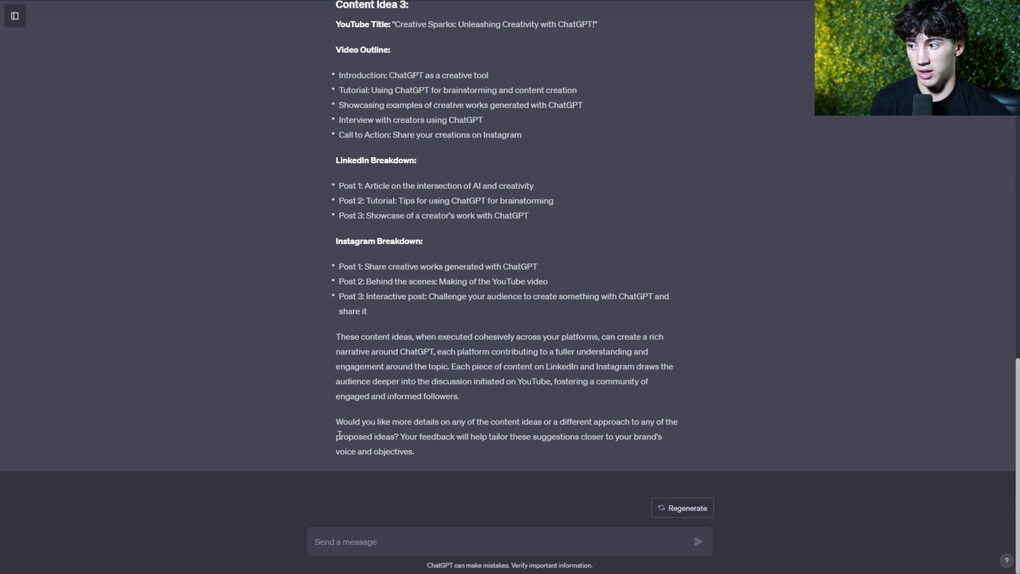
{"action": "left_click_drag", "start_coordinate": [336, 422], "coordinate": [399, 435]}
{"action": "left_click", "coordinate": [446, 438]}
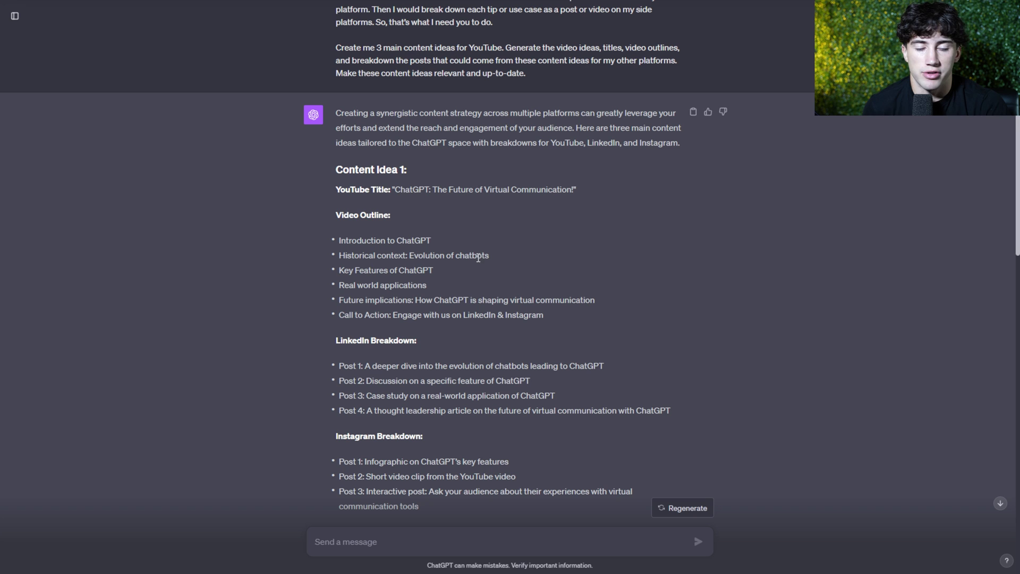
{"action": "triple_click", "coordinate": [351, 174]}
{"action": "left_click_drag", "start_coordinate": [337, 189], "coordinate": [390, 190]}
{"action": "left_click", "coordinate": [468, 195]}
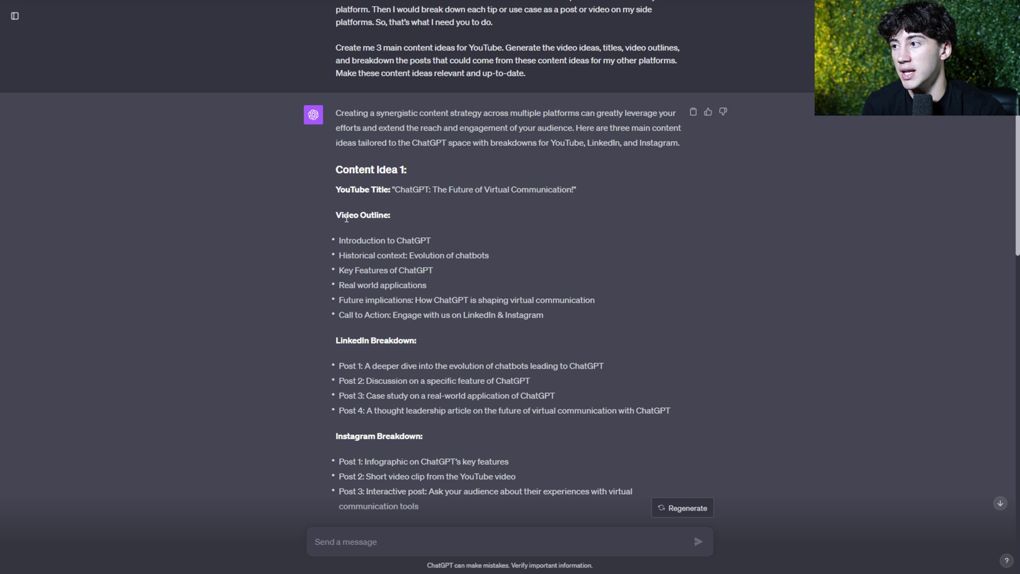
{"action": "left_click_drag", "start_coordinate": [333, 208], "coordinate": [572, 314]}
{"action": "left_click", "coordinate": [574, 315]}
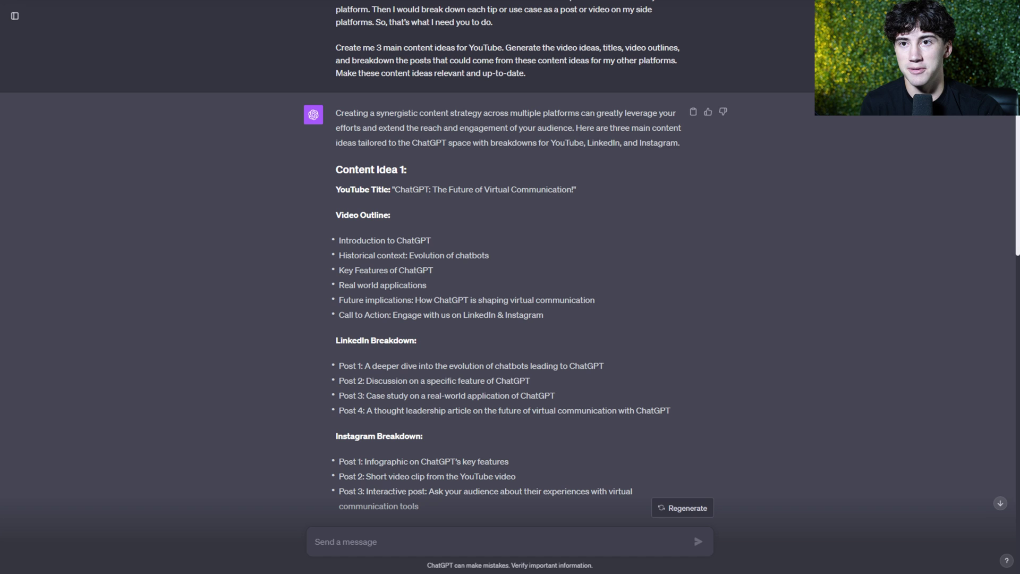
{"action": "left_click", "coordinate": [450, 543]}
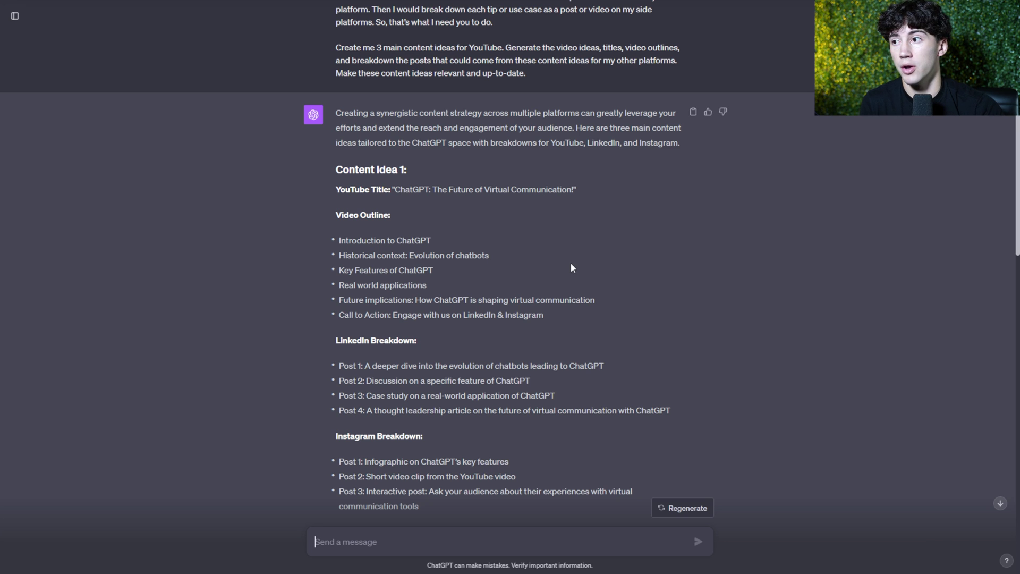
{"action": "left_click_drag", "start_coordinate": [595, 340], "coordinate": [366, 259]}
{"action": "left_click", "coordinate": [366, 274]}
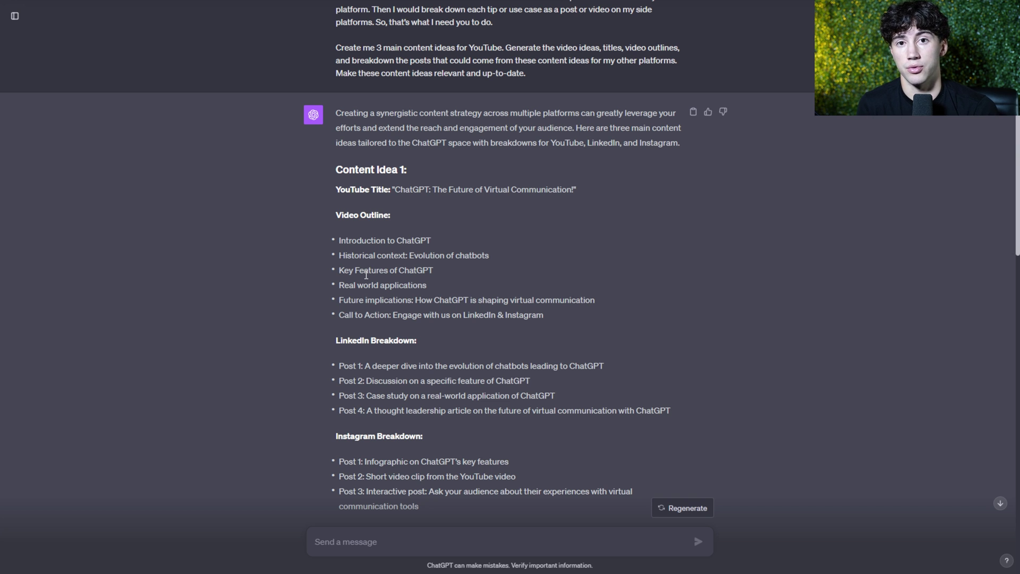
{"action": "scroll", "coordinate": [367, 275], "scroll_direction": "down", "scroll_amount": 2}
{"action": "left_click_drag", "start_coordinate": [336, 86], "coordinate": [382, 109]}
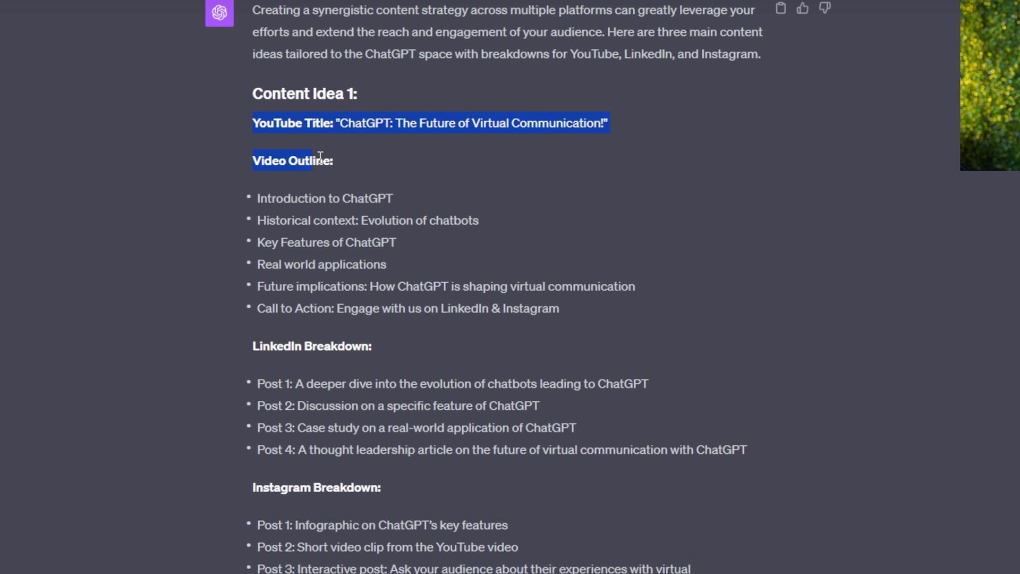
{"action": "left_click_drag", "start_coordinate": [321, 157], "coordinate": [598, 321]}
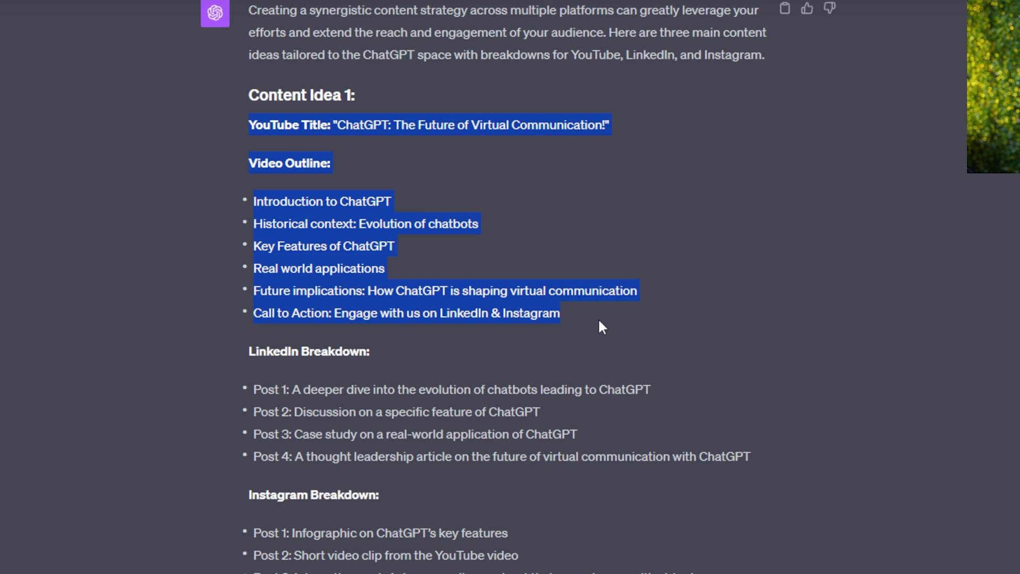
{"action": "scroll", "coordinate": [598, 322], "scroll_direction": "down", "scroll_amount": 3}
{"action": "left_click_drag", "start_coordinate": [248, 192], "coordinate": [371, 193]}
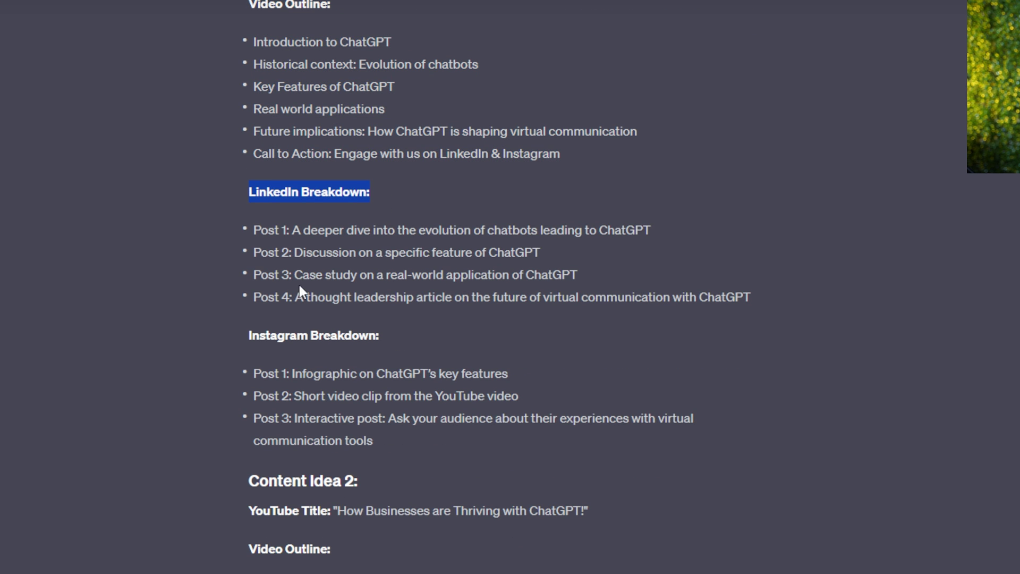
{"action": "left_click_drag", "start_coordinate": [299, 285], "coordinate": [337, 337]}
{"action": "left_click", "coordinate": [417, 346]}
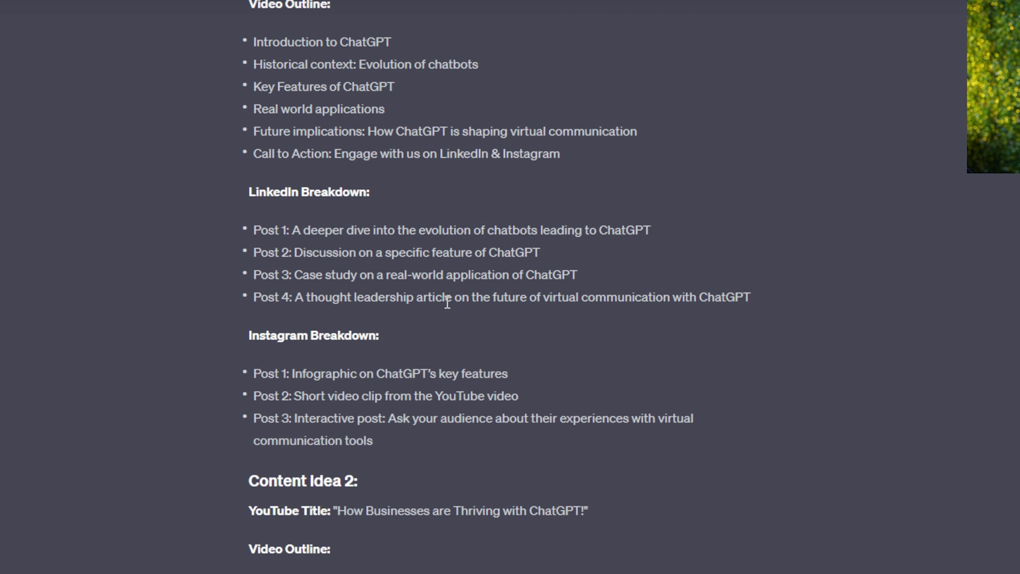
{"action": "scroll", "coordinate": [448, 303], "scroll_direction": "up", "scroll_amount": 3}
{"action": "scroll", "coordinate": [446, 297], "scroll_direction": "down", "scroll_amount": 2}
{"action": "left_click_drag", "start_coordinate": [373, 522], "coordinate": [250, 272]}
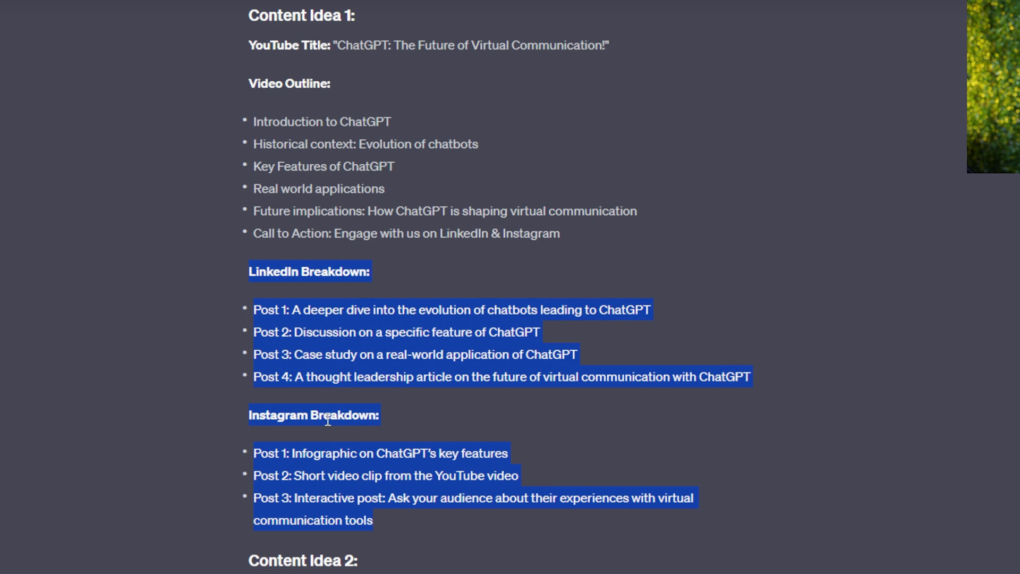
{"action": "left_click", "coordinate": [365, 333]}
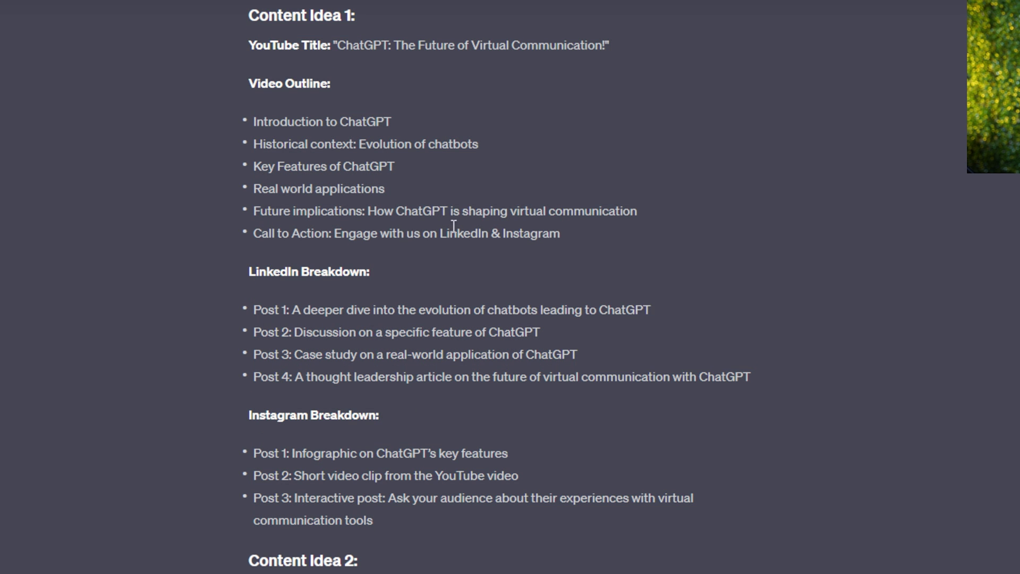
{"action": "left_click_drag", "start_coordinate": [453, 225], "coordinate": [310, 46]}
{"action": "left_click", "coordinate": [362, 84]}
{"action": "scroll", "coordinate": [377, 146], "scroll_direction": "up", "scroll_amount": 2}
{"action": "left_click_drag", "start_coordinate": [248, 94], "coordinate": [578, 434]}
{"action": "left_click", "coordinate": [370, 240]}
{"action": "mouse_move", "coordinate": [245, 122]}
{"action": "left_mouse_down"}
{"action": "mouse_move", "coordinate": [561, 273]}
{"action": "mouse_move", "coordinate": [582, 317]}
{"action": "mouse_move", "coordinate": [244, 128]}
{"action": "left_mouse_up"}
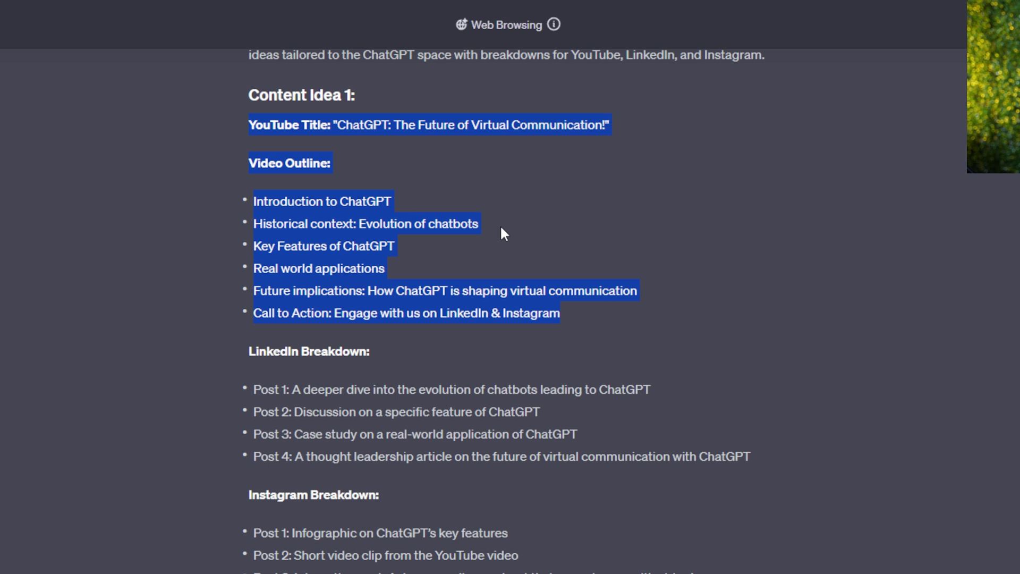
{"action": "left_click_drag", "start_coordinate": [766, 447], "coordinate": [260, 385]}
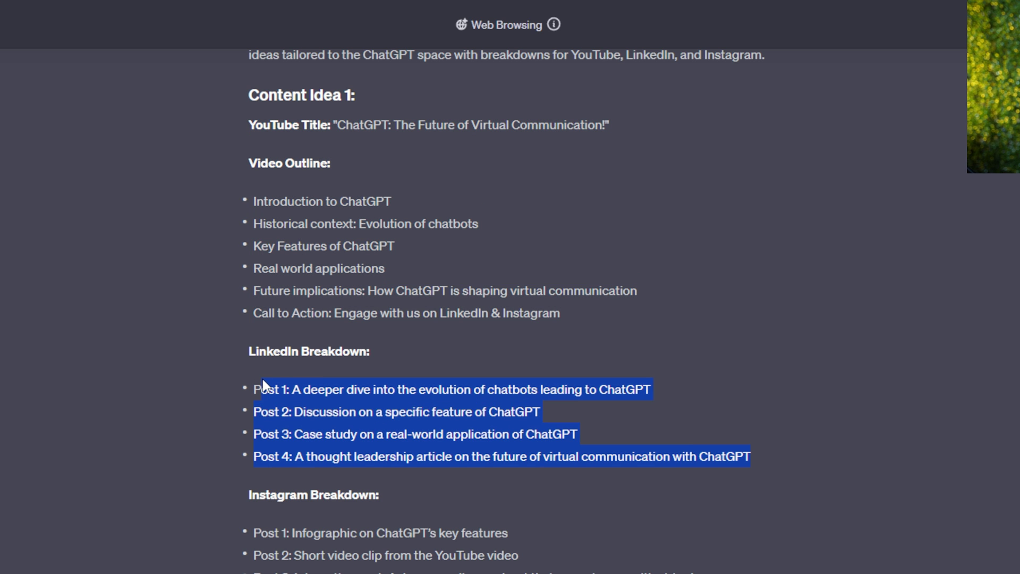
{"action": "left_click_drag", "start_coordinate": [420, 400], "coordinate": [338, 364]}
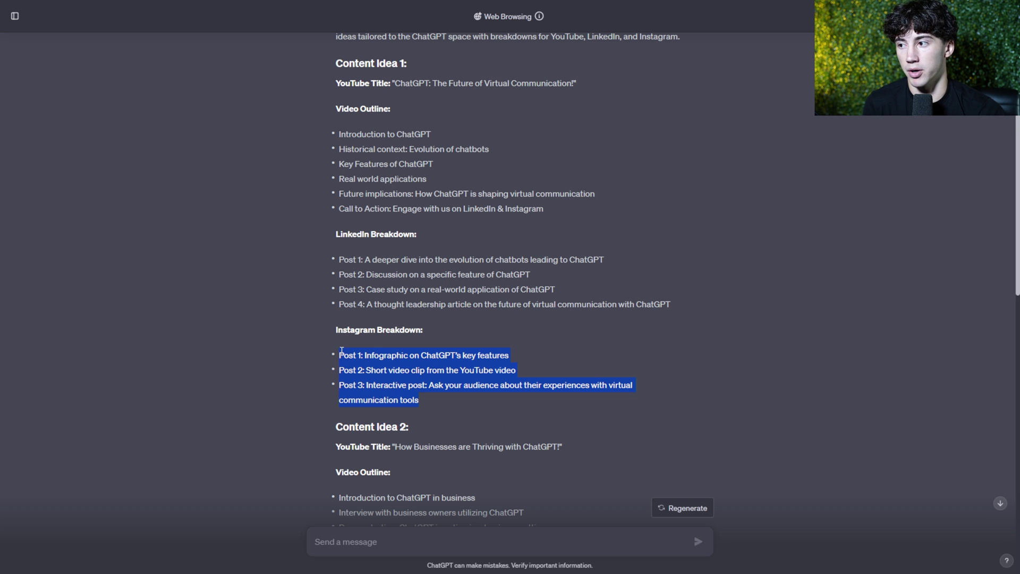
{"action": "left_click", "coordinate": [565, 347]}
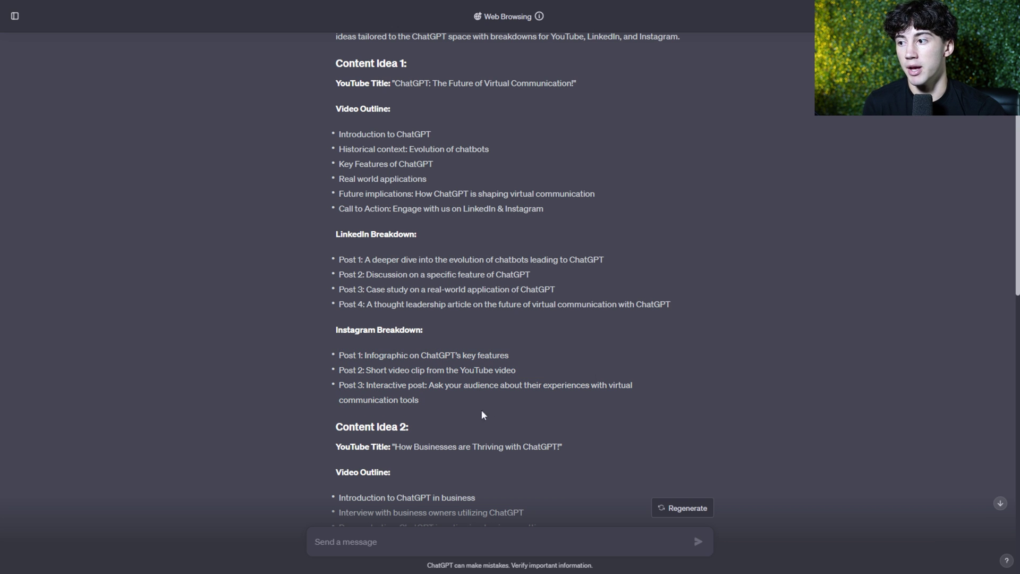
{"action": "left_click_drag", "start_coordinate": [482, 410], "coordinate": [335, 82]}
{"action": "left_click", "coordinate": [438, 176]}
{"action": "scroll", "coordinate": [393, 137], "scroll_direction": "up", "scroll_amount": 1}
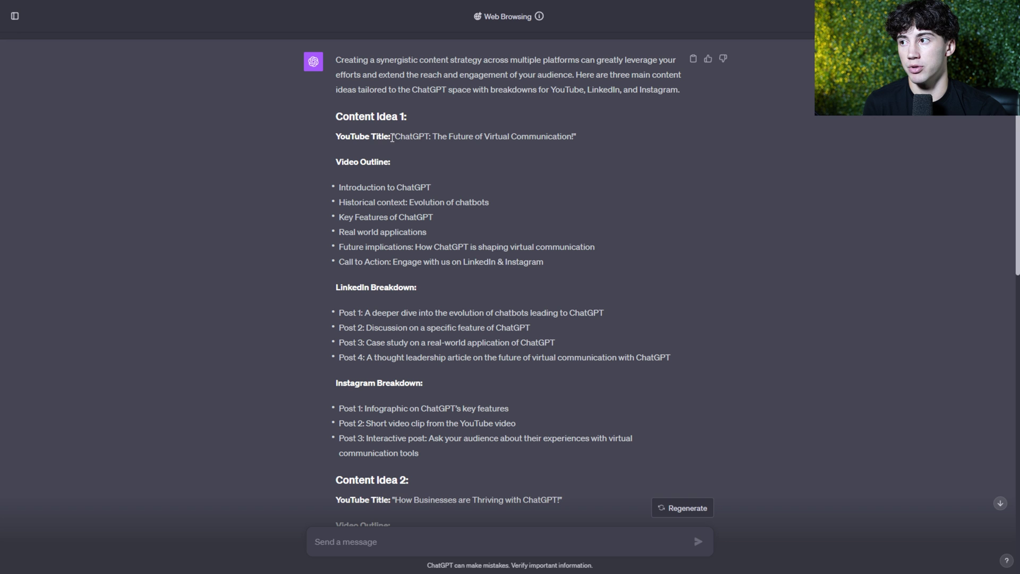
{"action": "left_click_drag", "start_coordinate": [392, 137], "coordinate": [574, 139]}
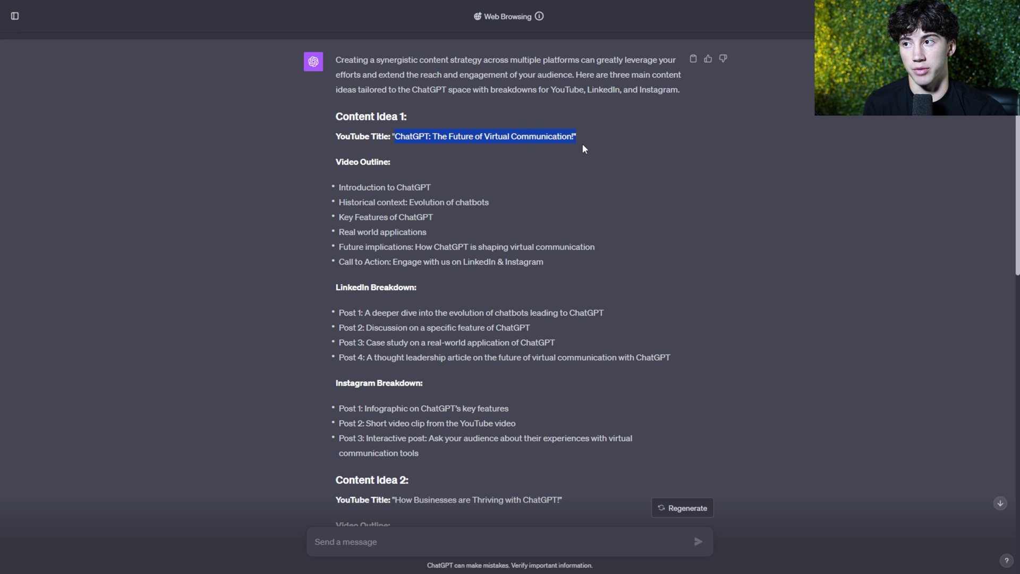
{"action": "left_click", "coordinate": [584, 149]}
{"action": "scroll", "coordinate": [570, 295], "scroll_direction": "down", "scroll_amount": 1}
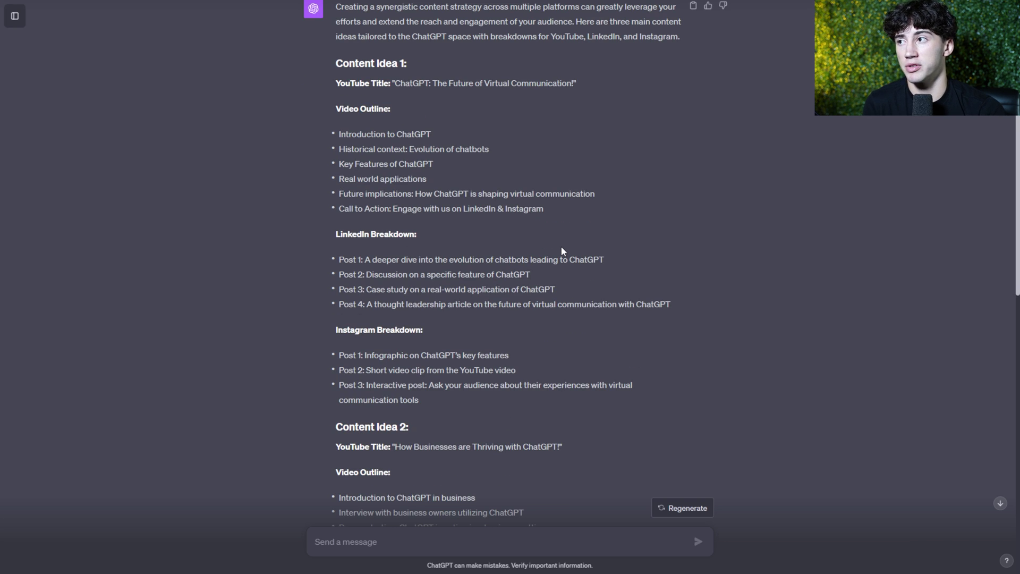
{"action": "scroll", "coordinate": [564, 250], "scroll_direction": "up", "scroll_amount": 4}
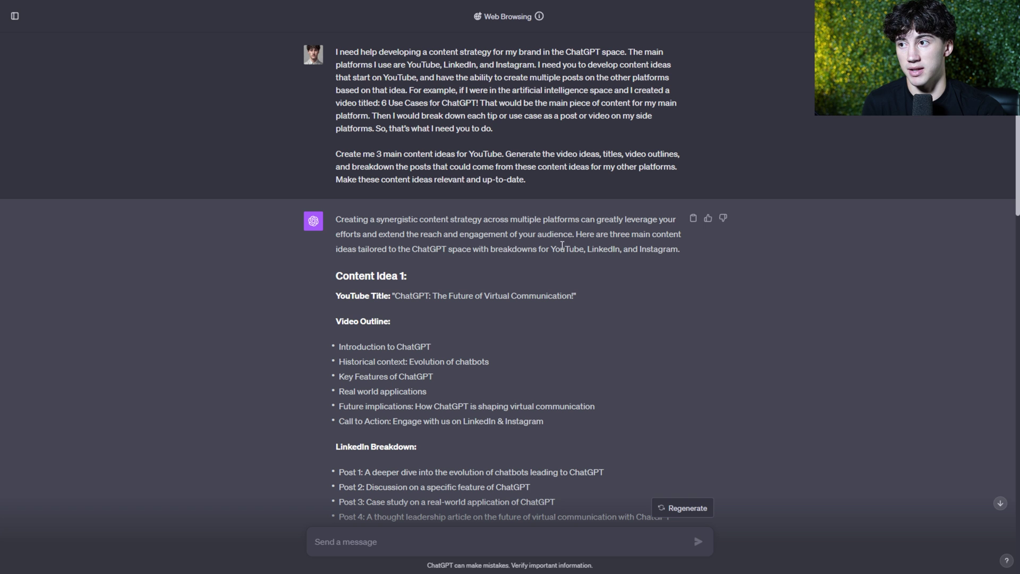
{"action": "scroll", "coordinate": [633, 239], "scroll_direction": "down", "scroll_amount": 11}
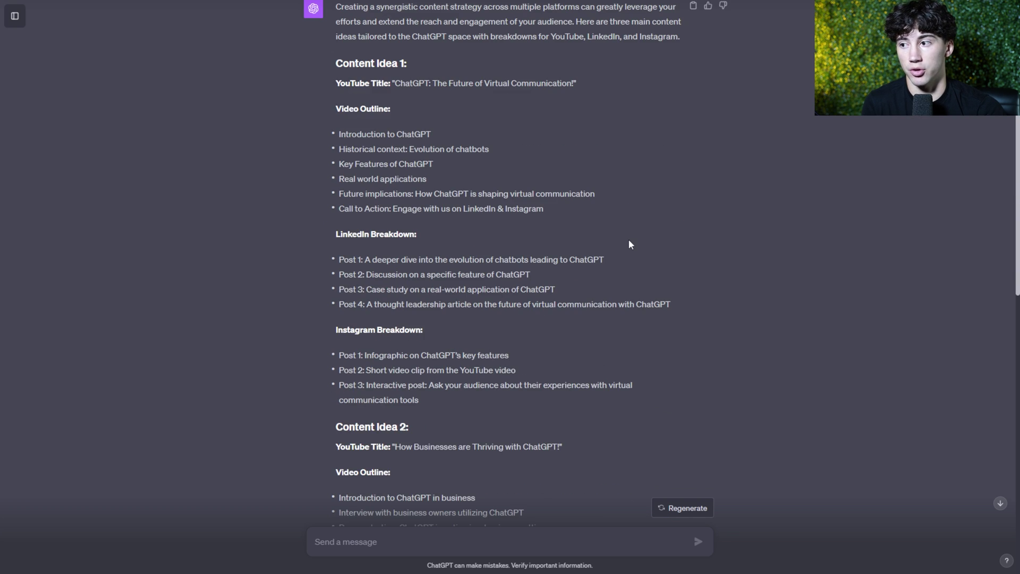
{"action": "mouse_move", "coordinate": [338, 49]}
{"action": "left_mouse_down"}
{"action": "mouse_move", "coordinate": [588, 264]}
{"action": "mouse_move", "coordinate": [601, 365]}
{"action": "mouse_move", "coordinate": [338, 54]}
{"action": "left_mouse_up"}
{"action": "left_click", "coordinate": [587, 357]}
{"action": "double_click", "coordinate": [583, 358]}
{"action": "left_click", "coordinate": [337, 58]}
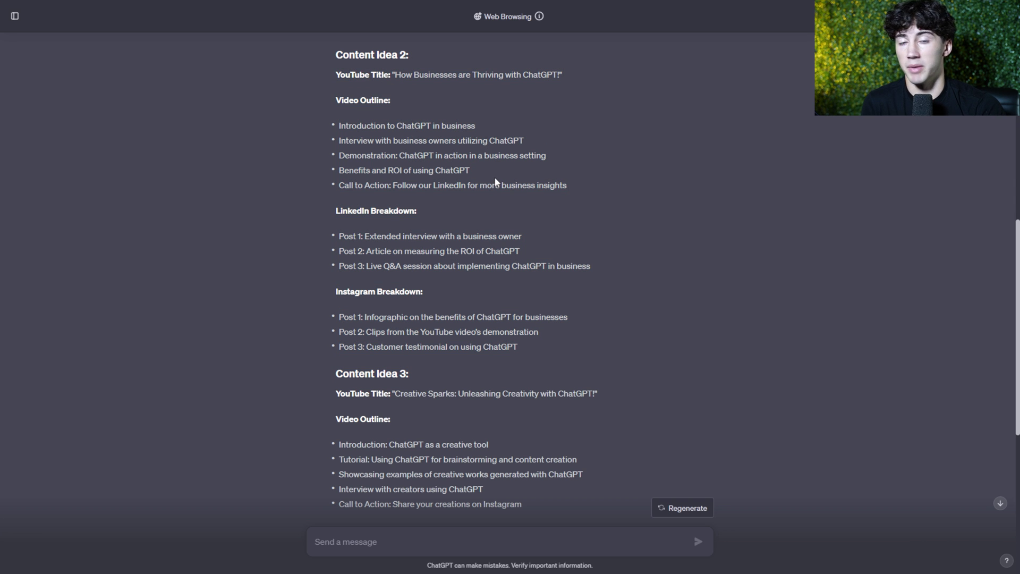
{"action": "scroll", "coordinate": [489, 173], "scroll_direction": "down", "scroll_amount": 6}
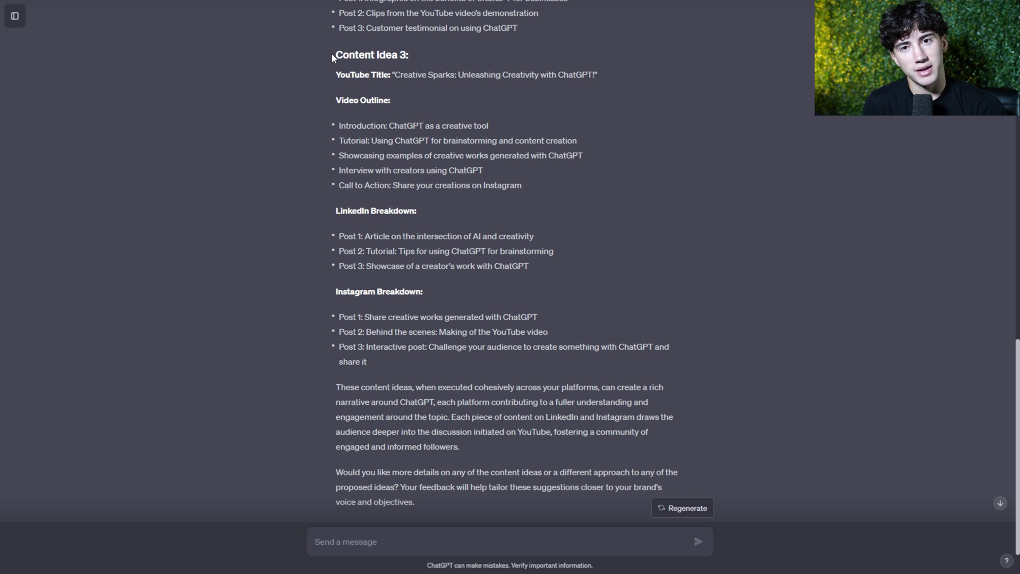
{"action": "left_click_drag", "start_coordinate": [327, 53], "coordinate": [629, 371]}
{"action": "left_click", "coordinate": [615, 362]}
{"action": "scroll", "coordinate": [615, 362], "scroll_direction": "up", "scroll_amount": 1}
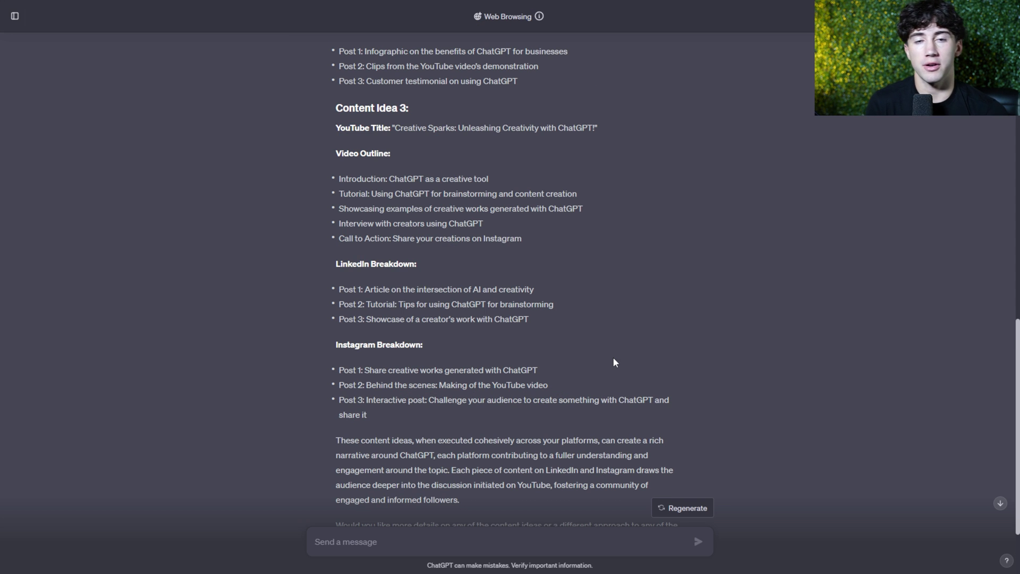